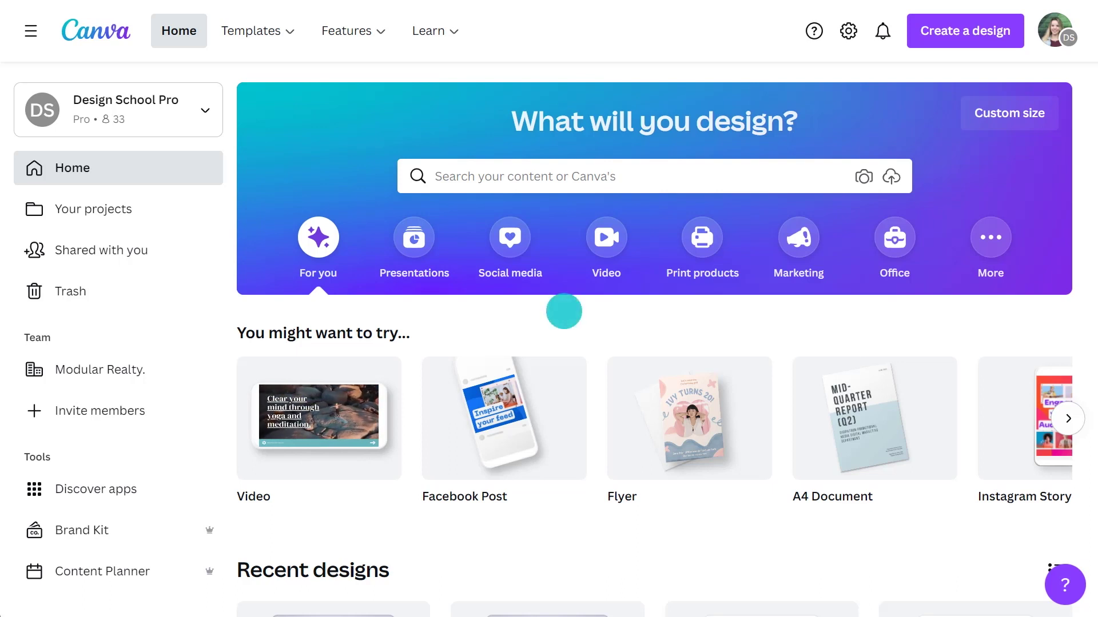
# Step: Go to the Templates gallery and browse through it
pyautogui.moveTo(276, 47)
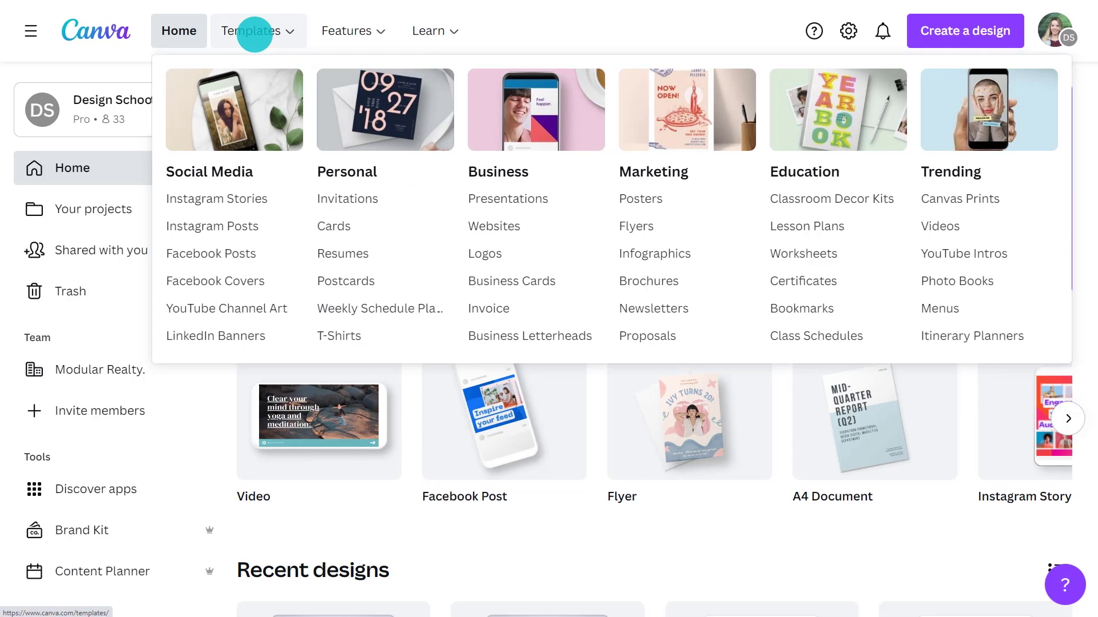
pyautogui.click(254, 34)
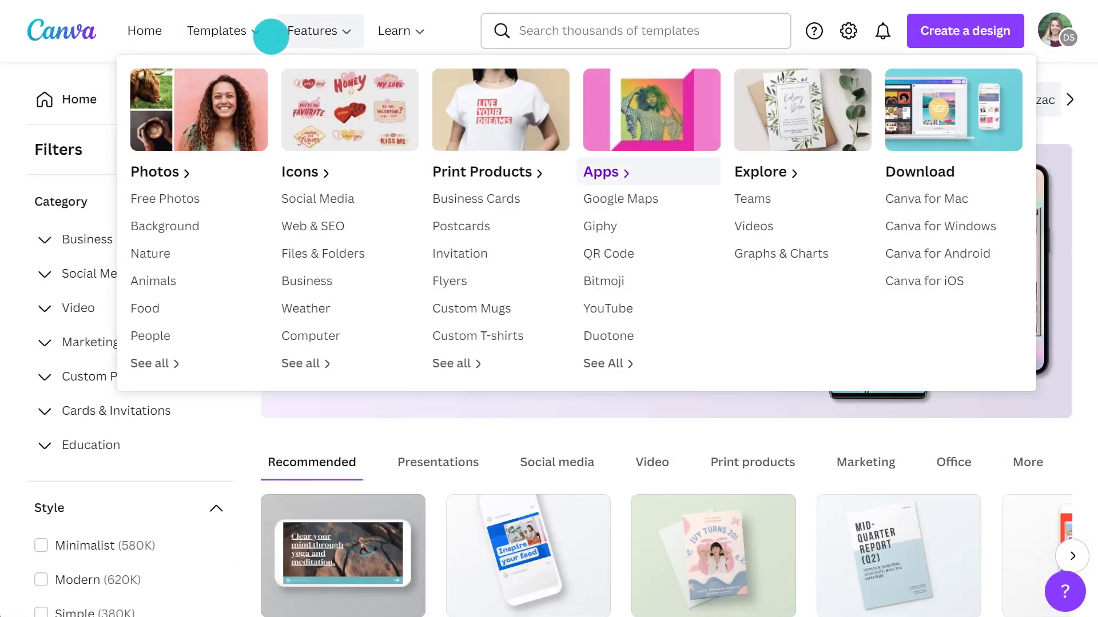
pyautogui.scroll(-6, 1075, 138)
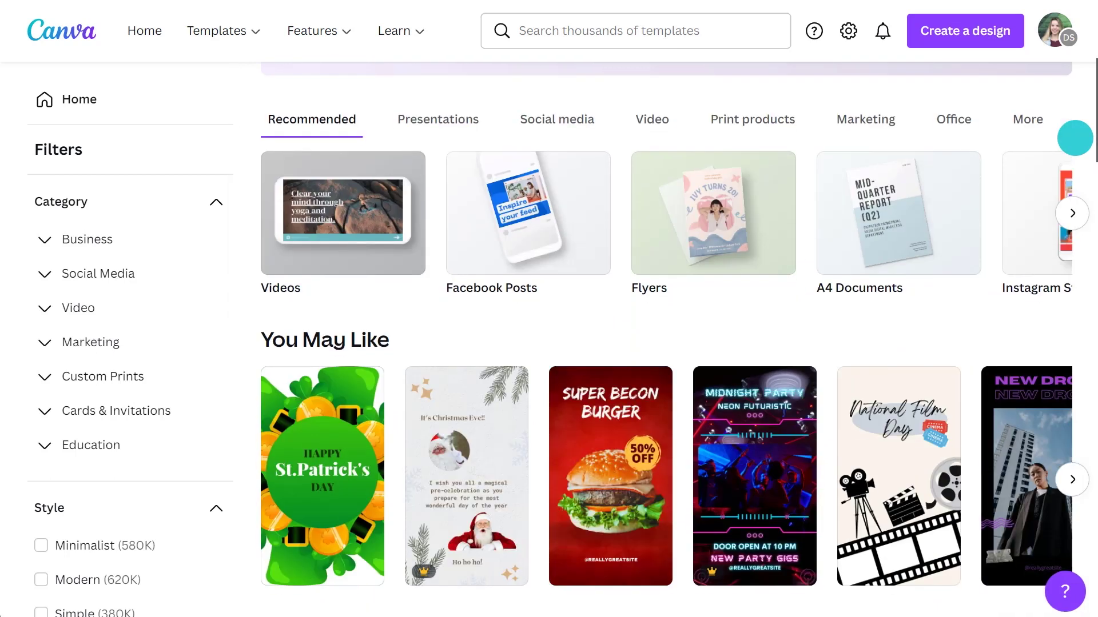
pyautogui.scroll(-4, 1075, 138)
pyautogui.scroll(-2, 1075, 137)
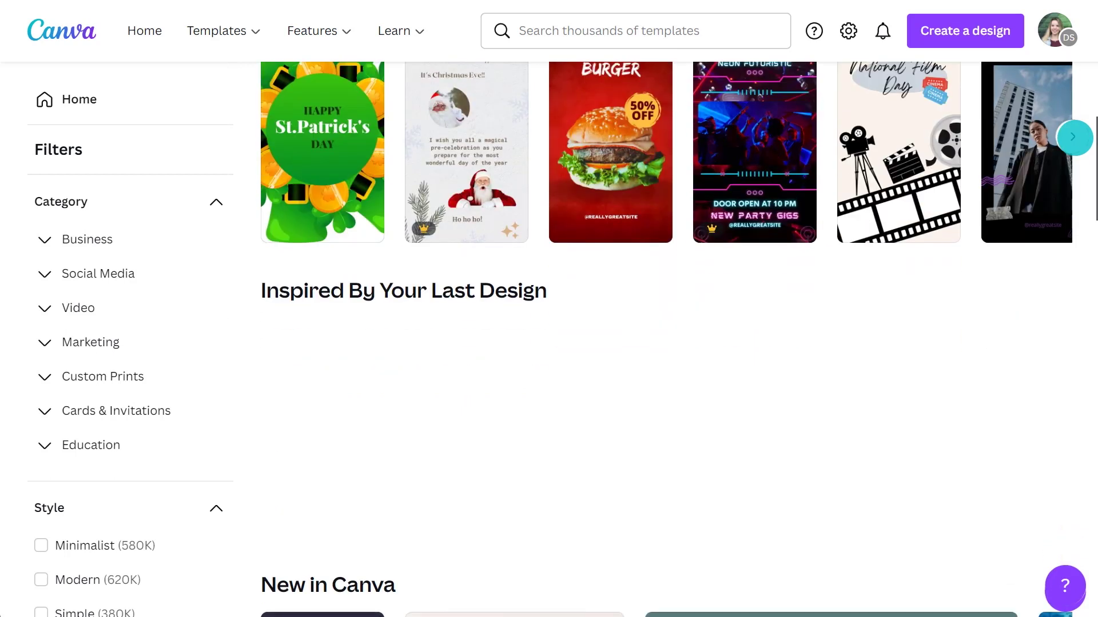
# Step: Search templates for 'electro flyer' and open the Electro Vibes Party template's options
pyautogui.click(657, 34)
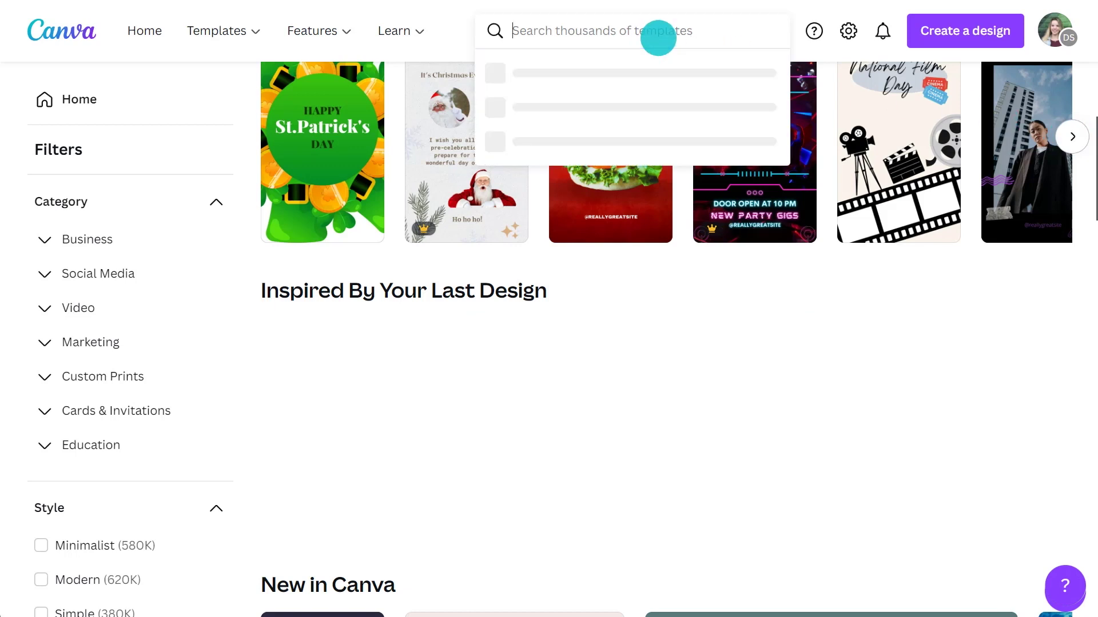
pyautogui.write('electro flyer')
pyautogui.press('Return')
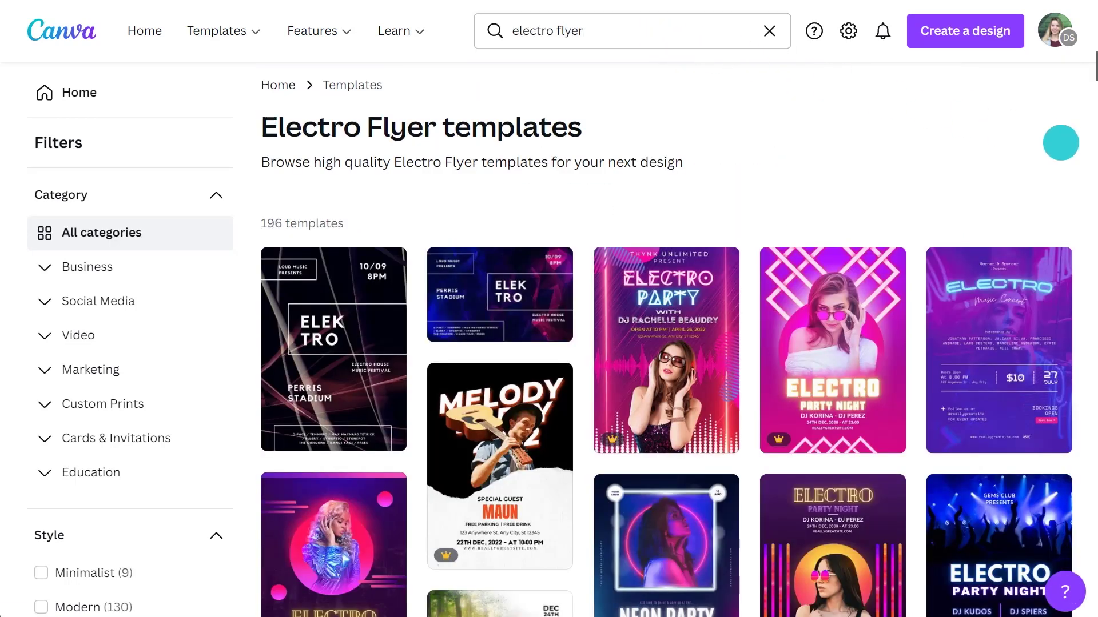
pyautogui.scroll(-10, 1060, 142)
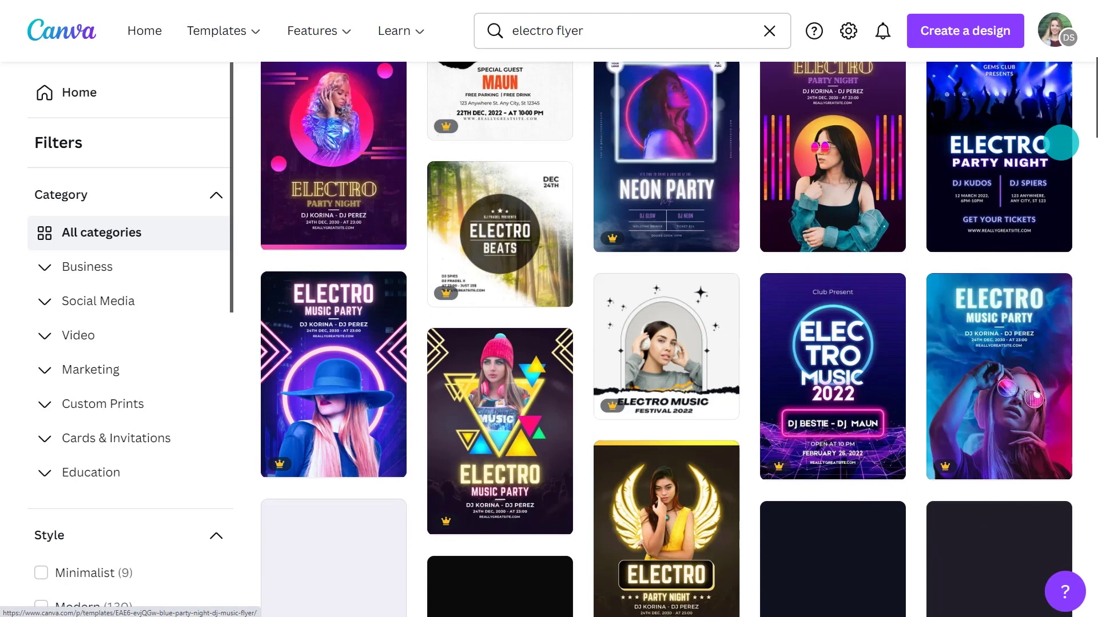
pyautogui.scroll(-1, 1061, 142)
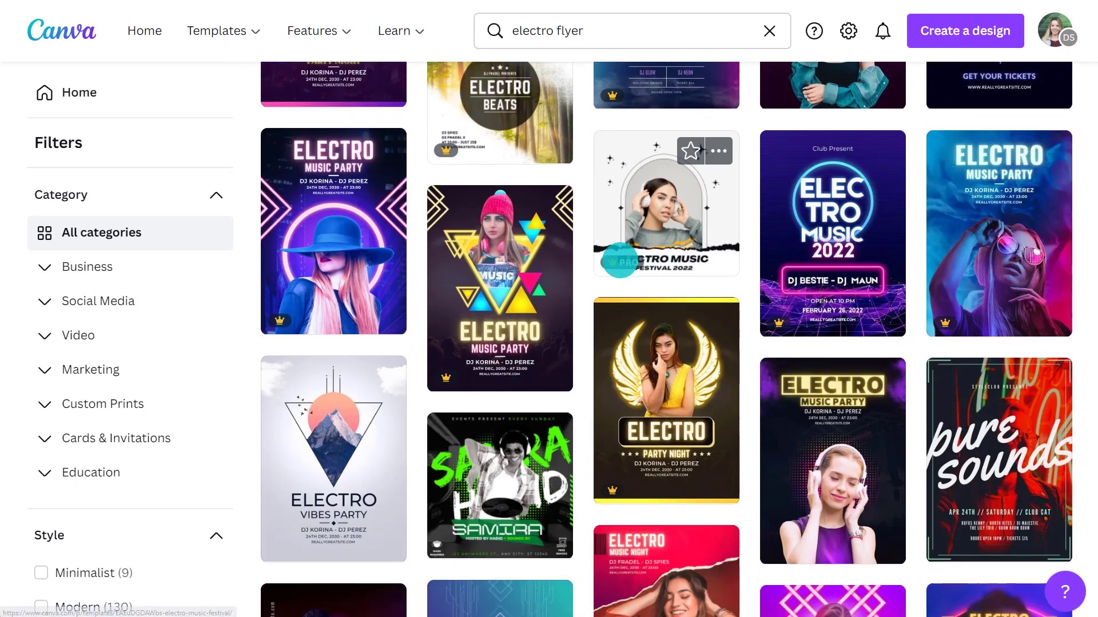
pyautogui.moveTo(619, 260)
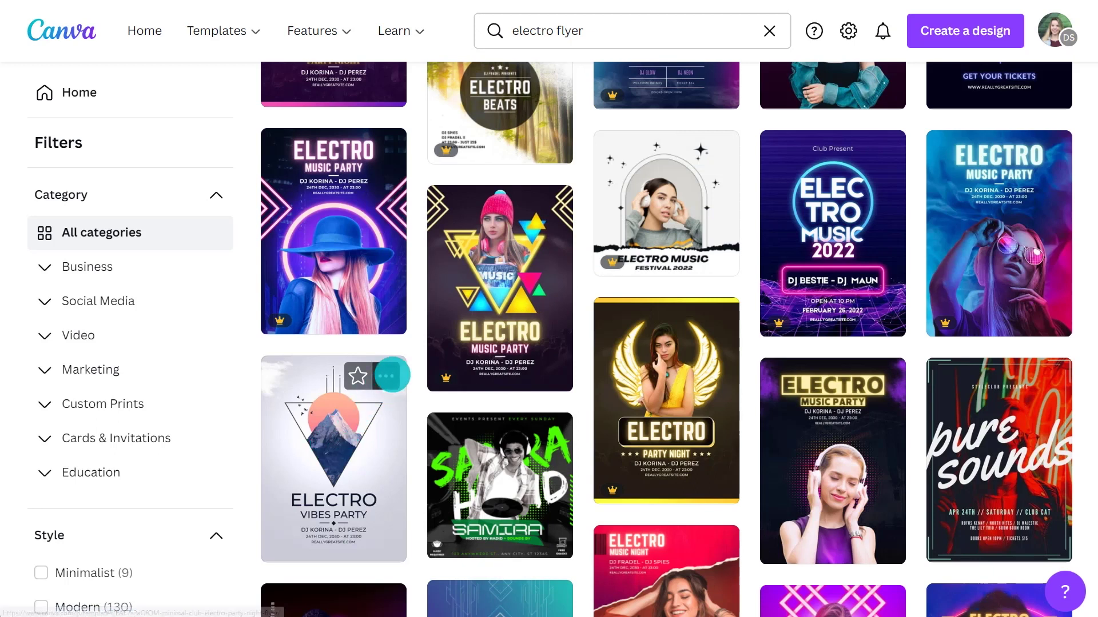
pyautogui.click(387, 375)
# Step: Preview the Minimal Club Electro Party Night Flyer and open it for customising
pyautogui.click(433, 527)
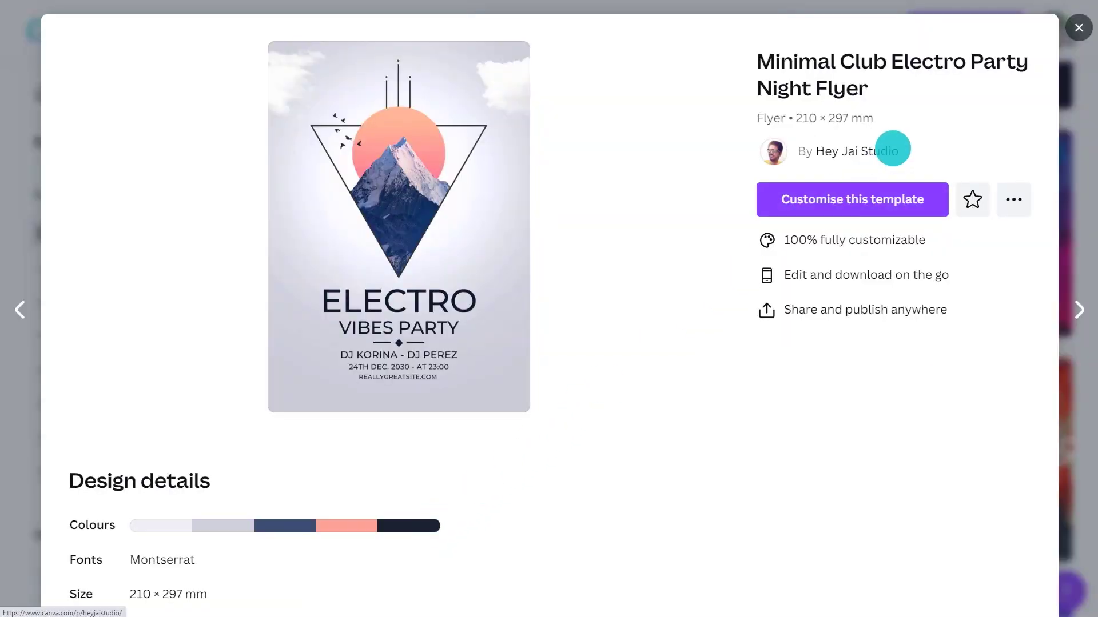
pyautogui.click(855, 200)
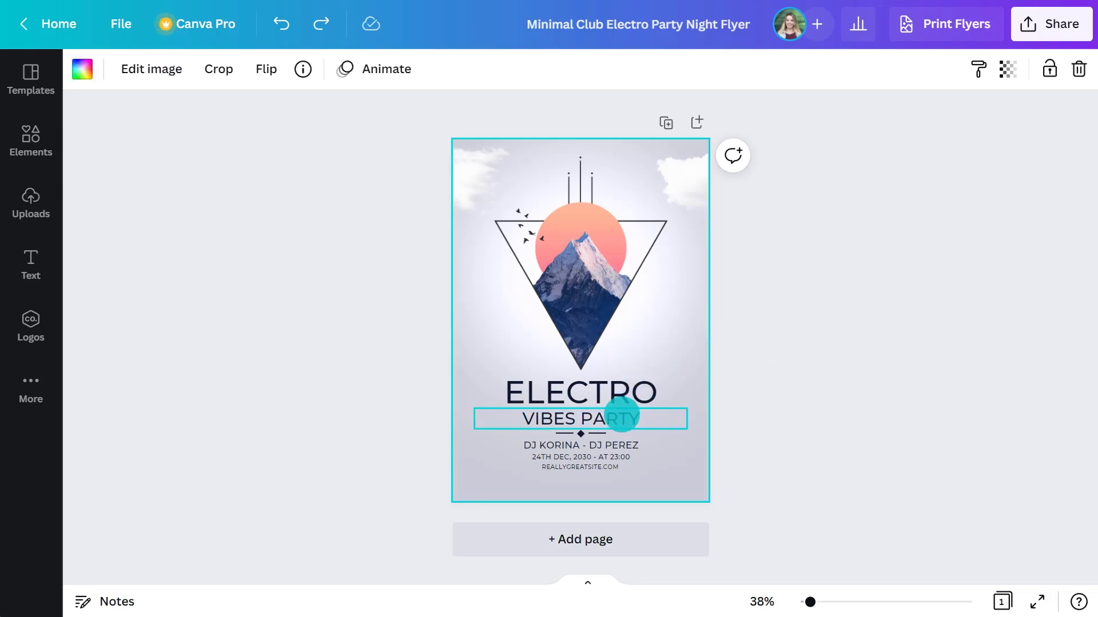
# Step: Retype the VIBES PARTY subtitle as FRESH and rewrite the DJ names line
pyautogui.doubleClick(621, 416)
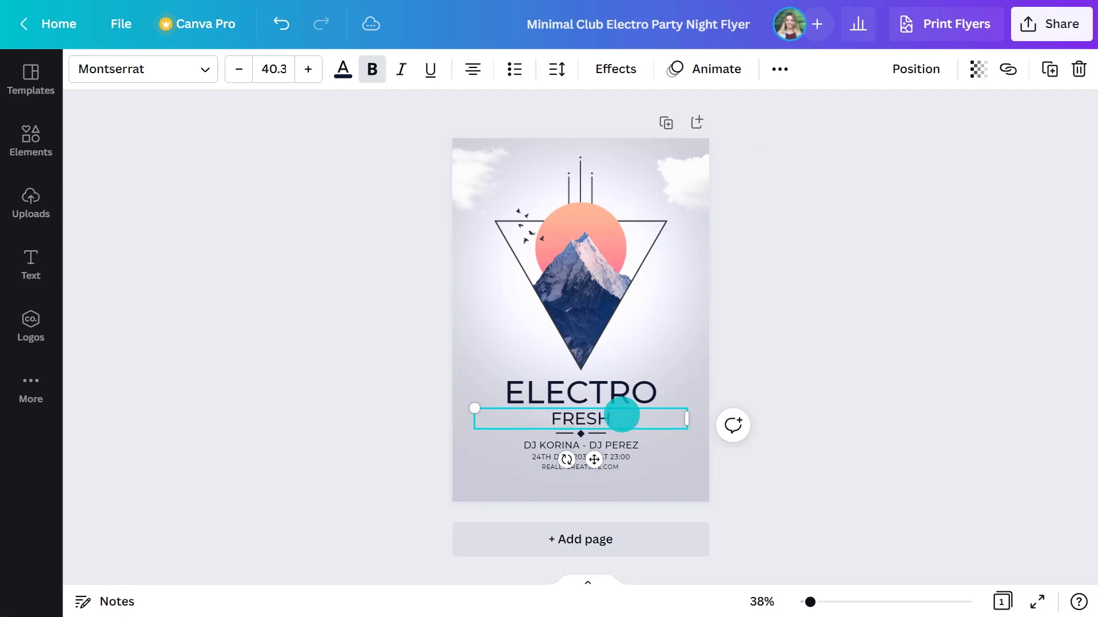
pyautogui.click(616, 444)
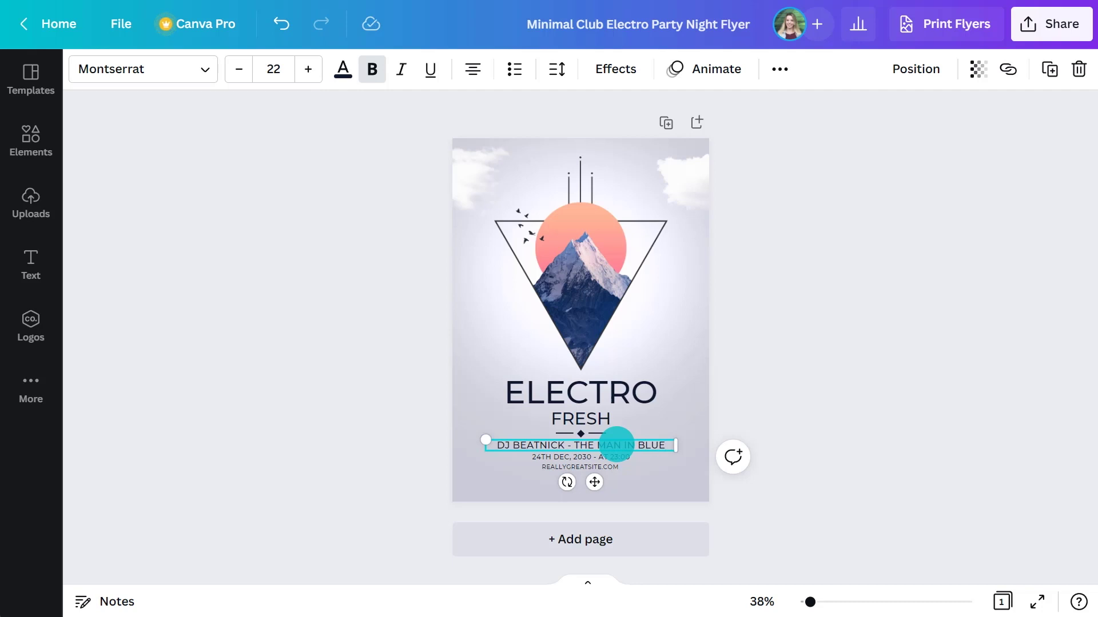
pyautogui.click(743, 405)
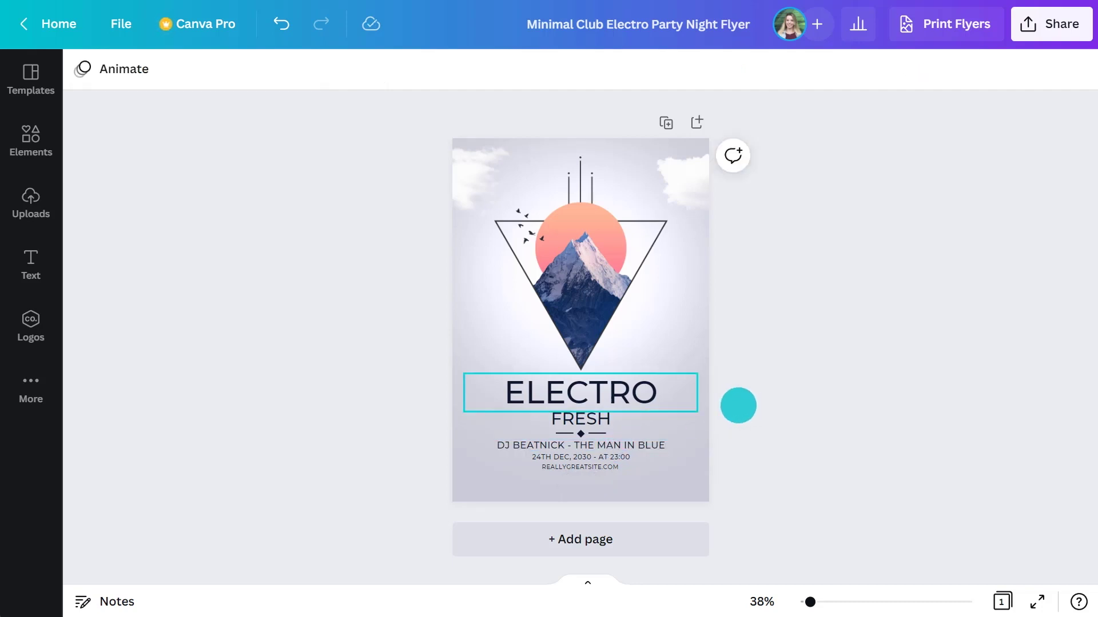
# Step: Set the ELECTRO heading to Montserrat Extra-Bold and duplicate the page as Page 2
pyautogui.click(601, 394)
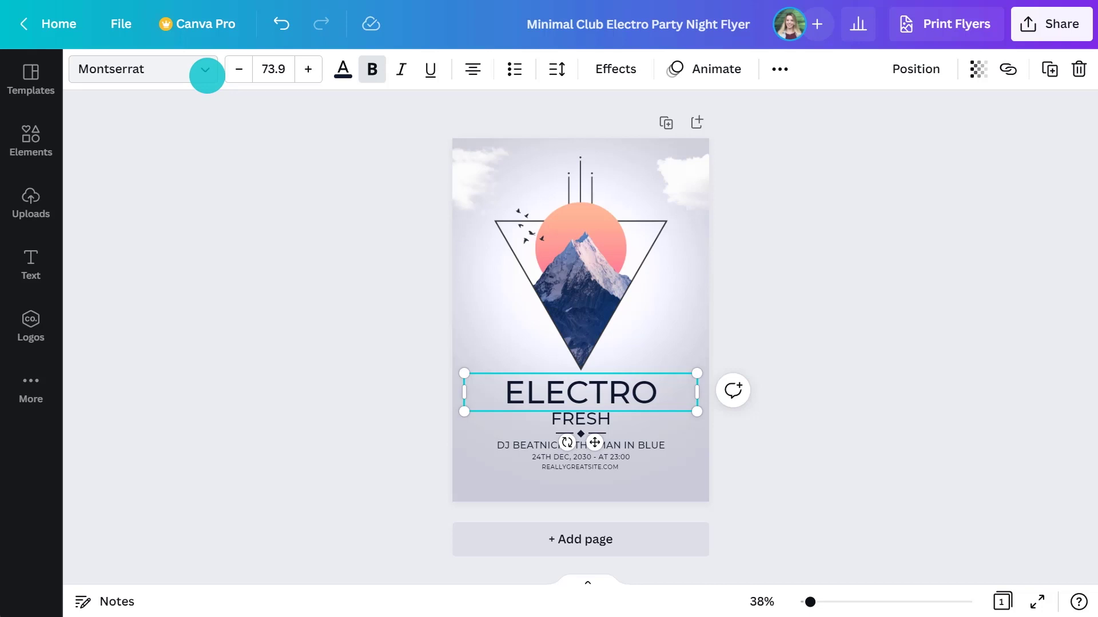
pyautogui.click(205, 71)
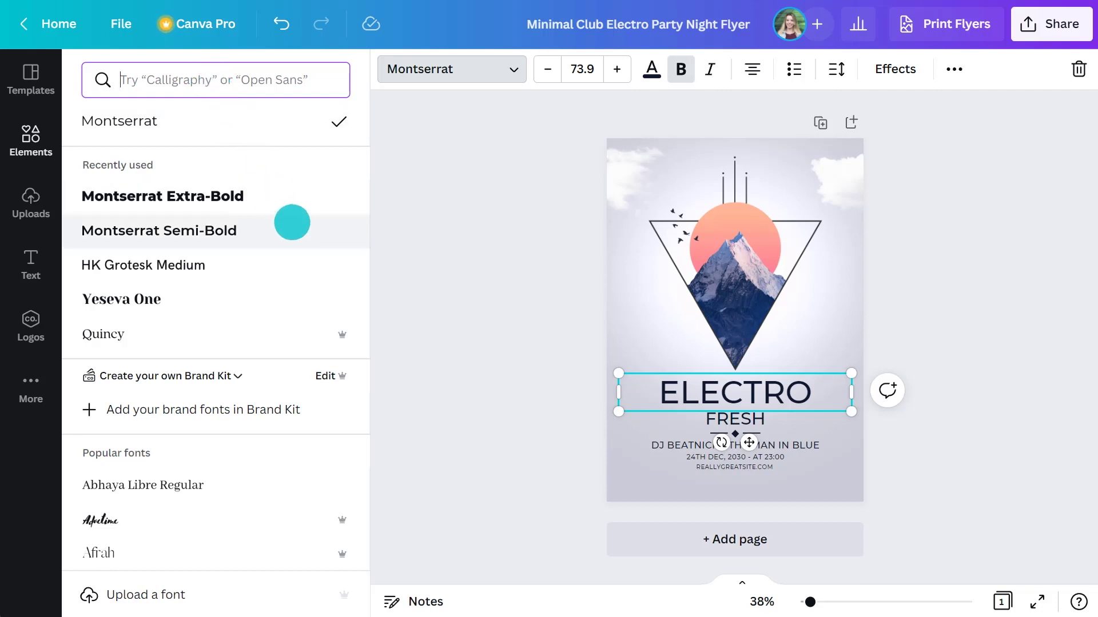
pyautogui.click(295, 230)
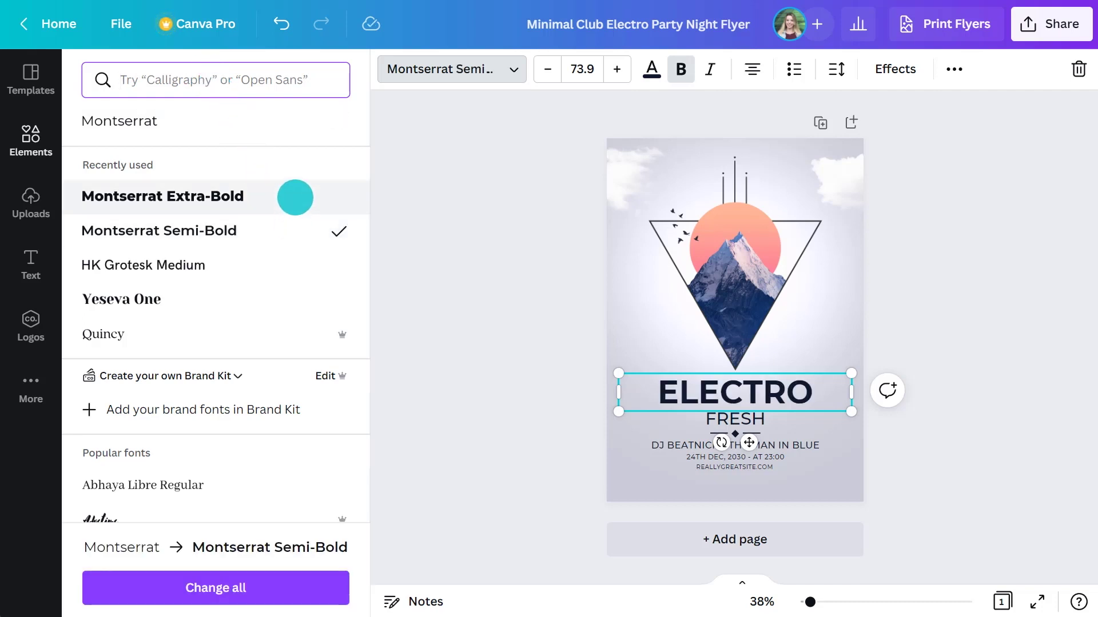
pyautogui.click(295, 197)
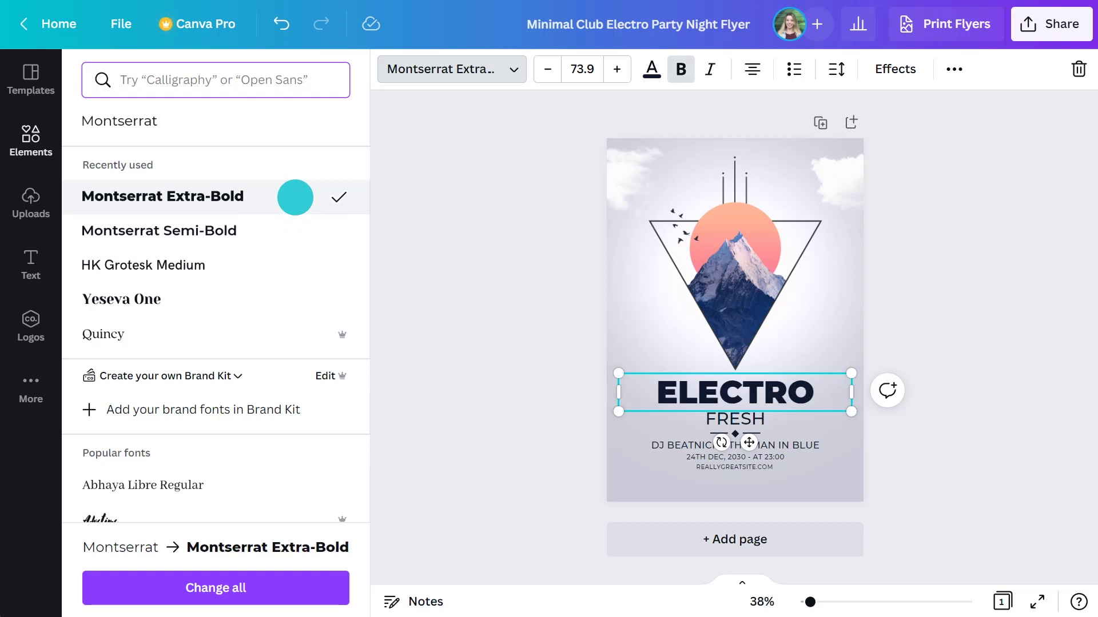
pyautogui.click(822, 123)
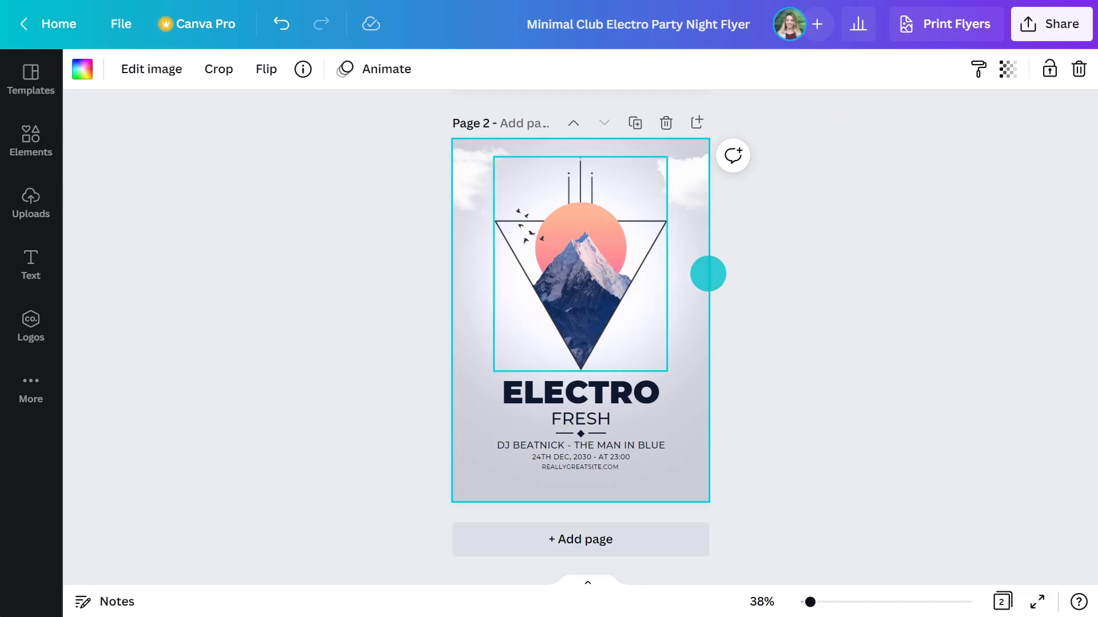
# Step: Set Page 2's ELECTRO heading to Montserrat Semi-Bold, then compare both pages
pyautogui.click(620, 386)
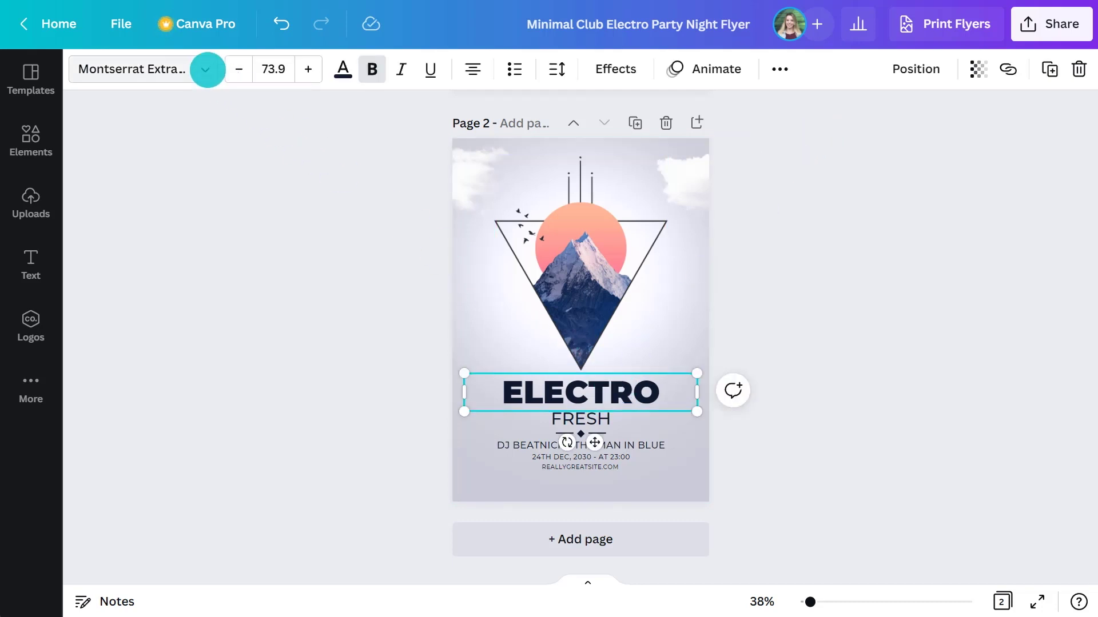
pyautogui.click(205, 67)
pyautogui.click(255, 239)
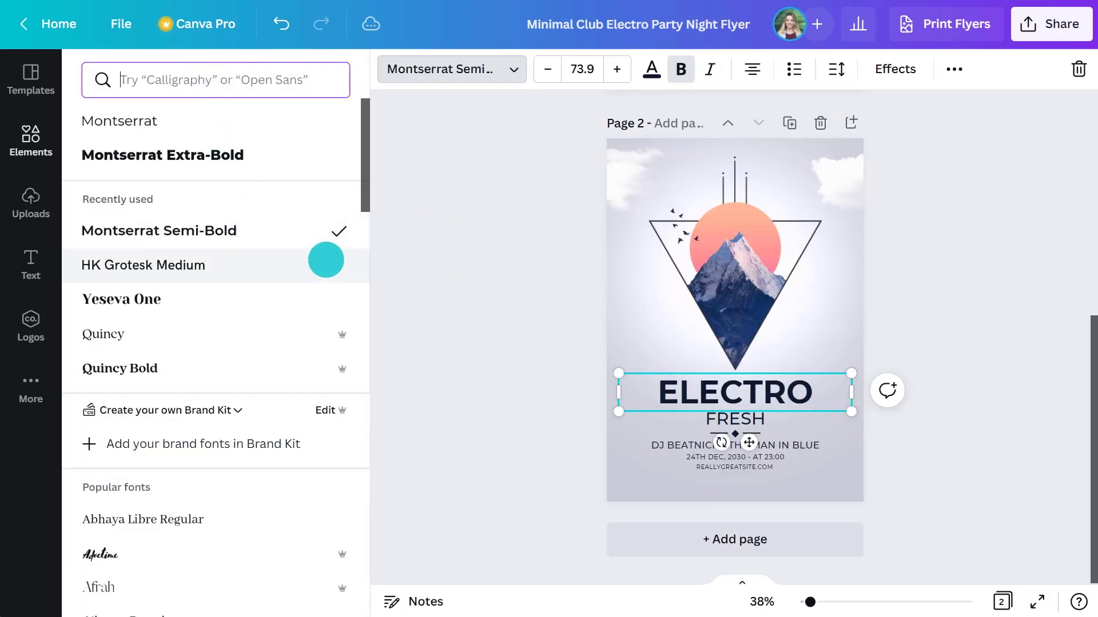
pyautogui.click(441, 294)
pyautogui.click(783, 305)
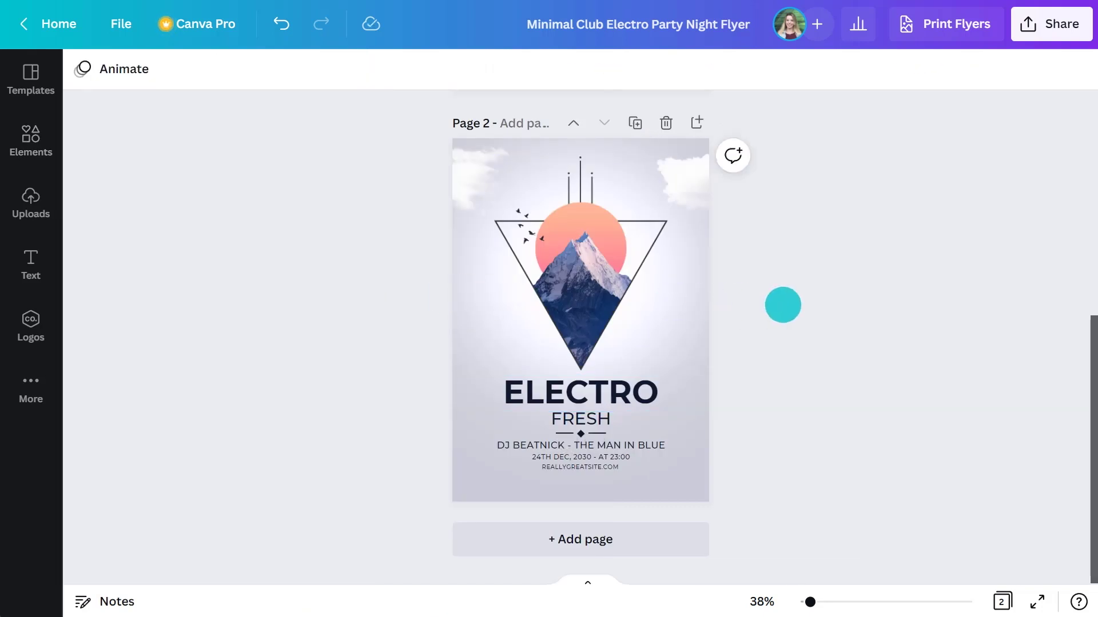
pyautogui.scroll(5, 782, 305)
pyautogui.scroll(1, 783, 305)
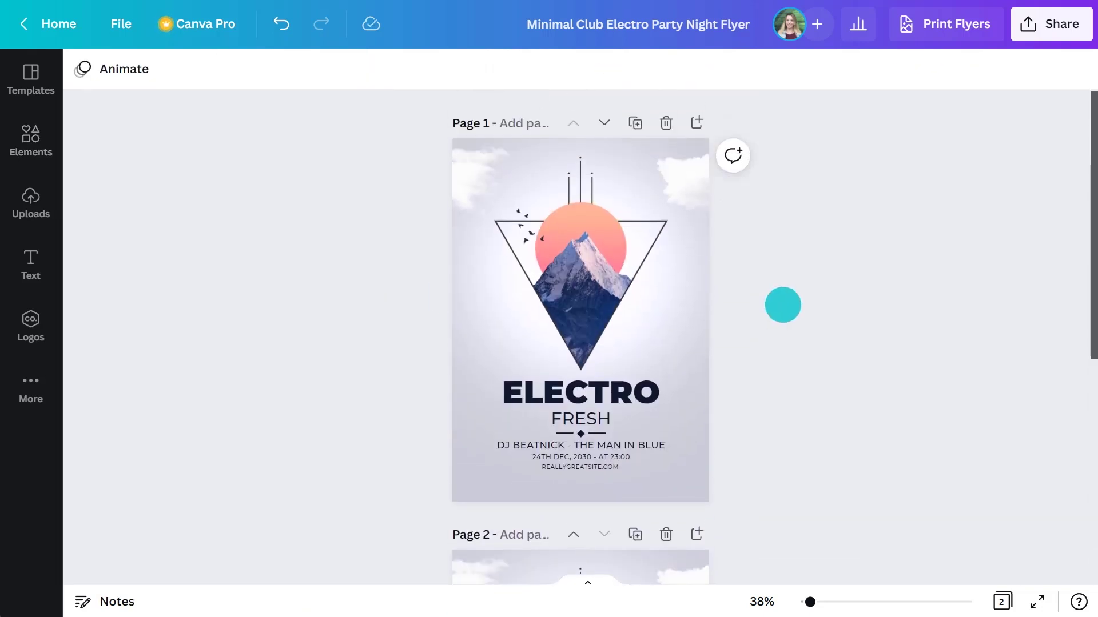
pyautogui.scroll(-4, 783, 305)
pyautogui.scroll(-3, 782, 305)
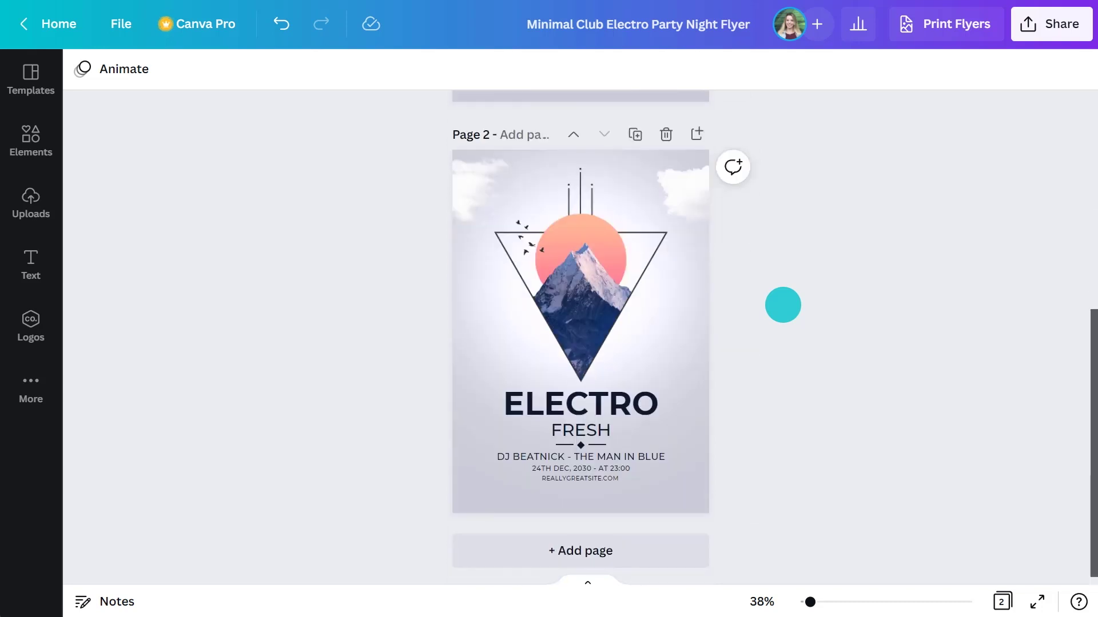
pyautogui.scroll(7, 782, 305)
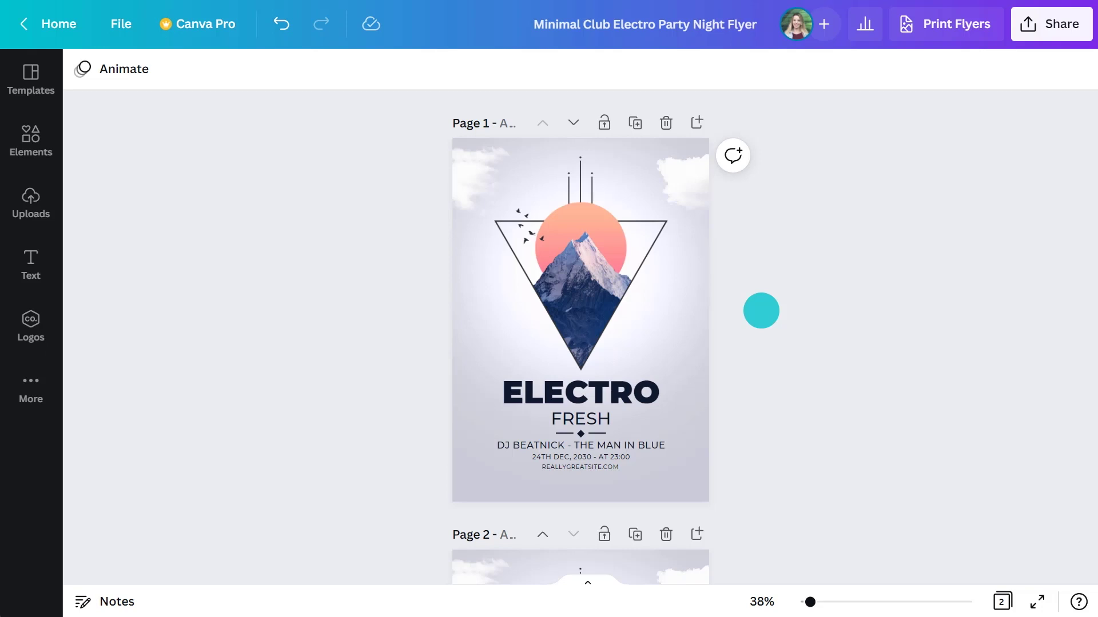
# Step: Apply the Photogenic Hibiscus filter to Page 1's triangle mountain image
pyautogui.click(579, 280)
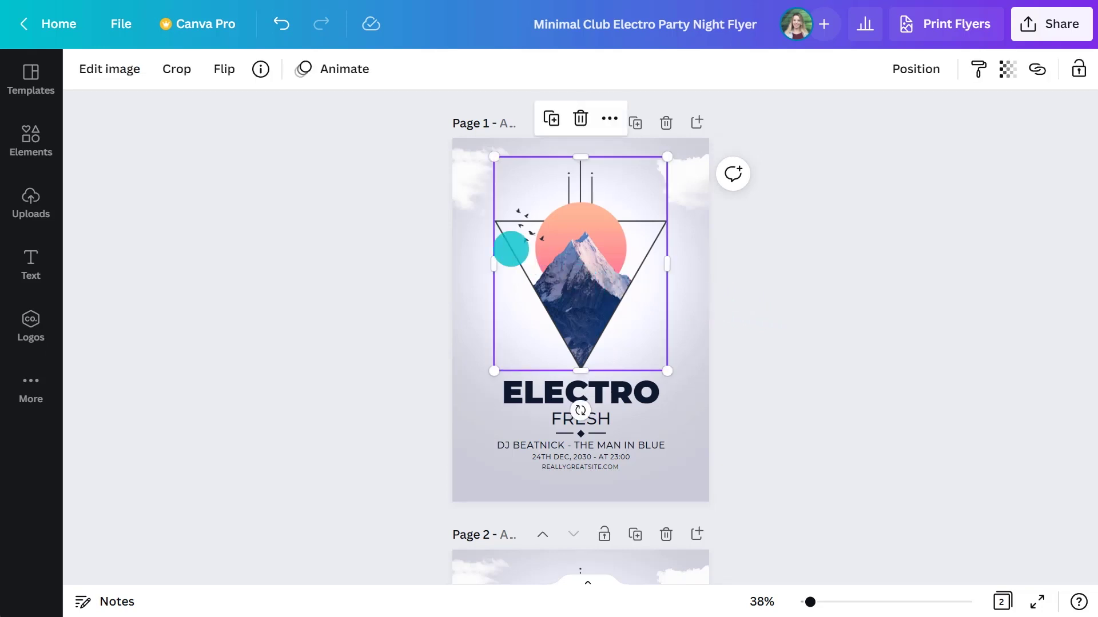
pyautogui.click(138, 68)
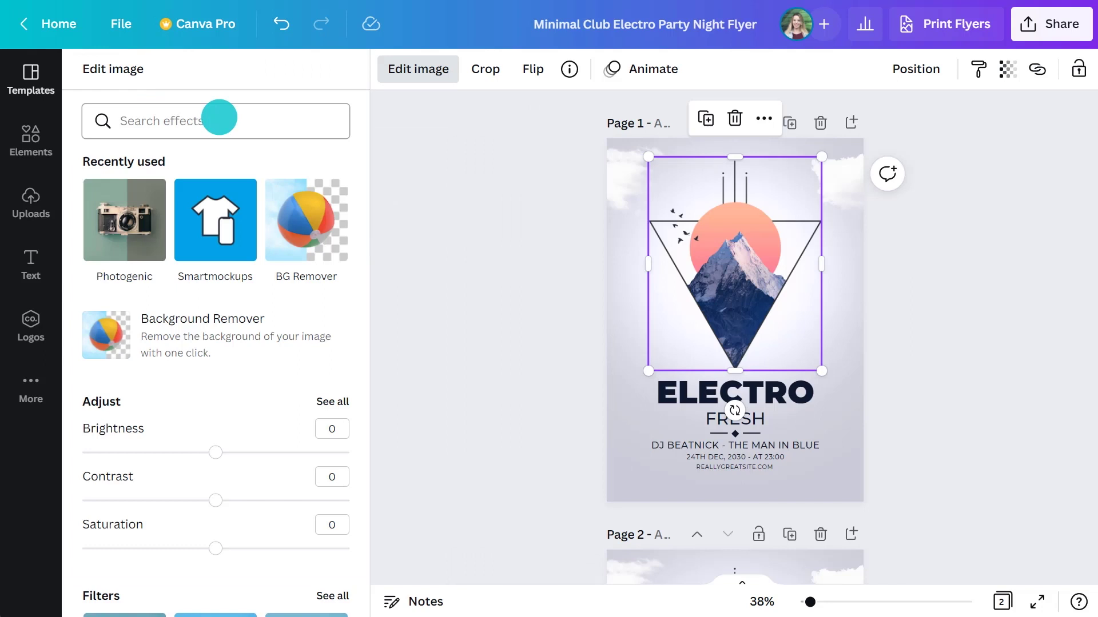
pyautogui.scroll(-10, 299, 162)
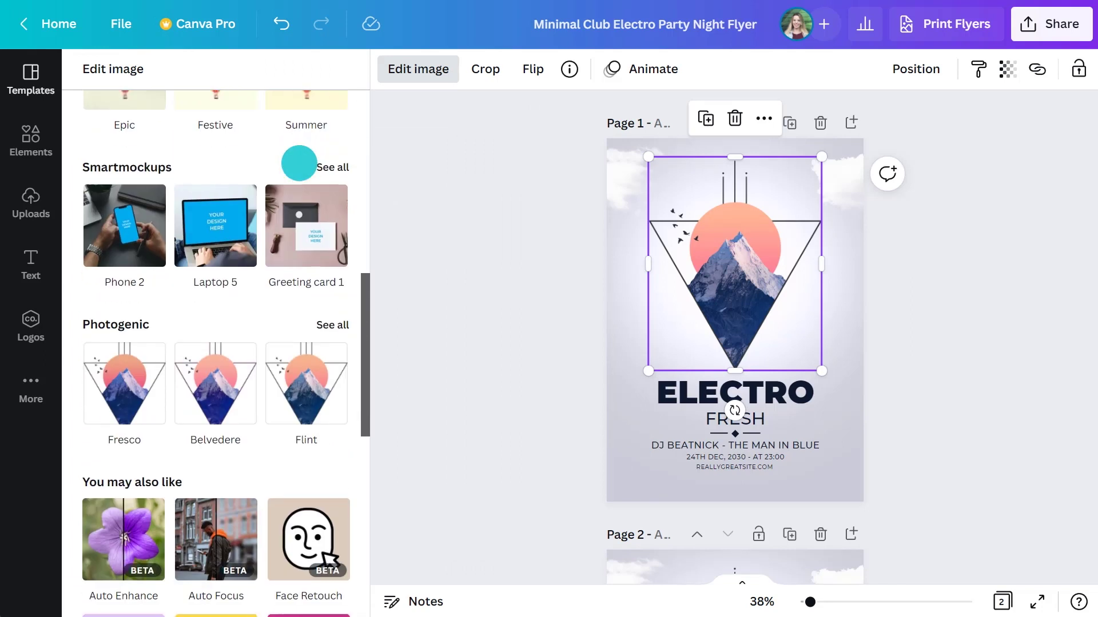
pyautogui.scroll(-3, 299, 163)
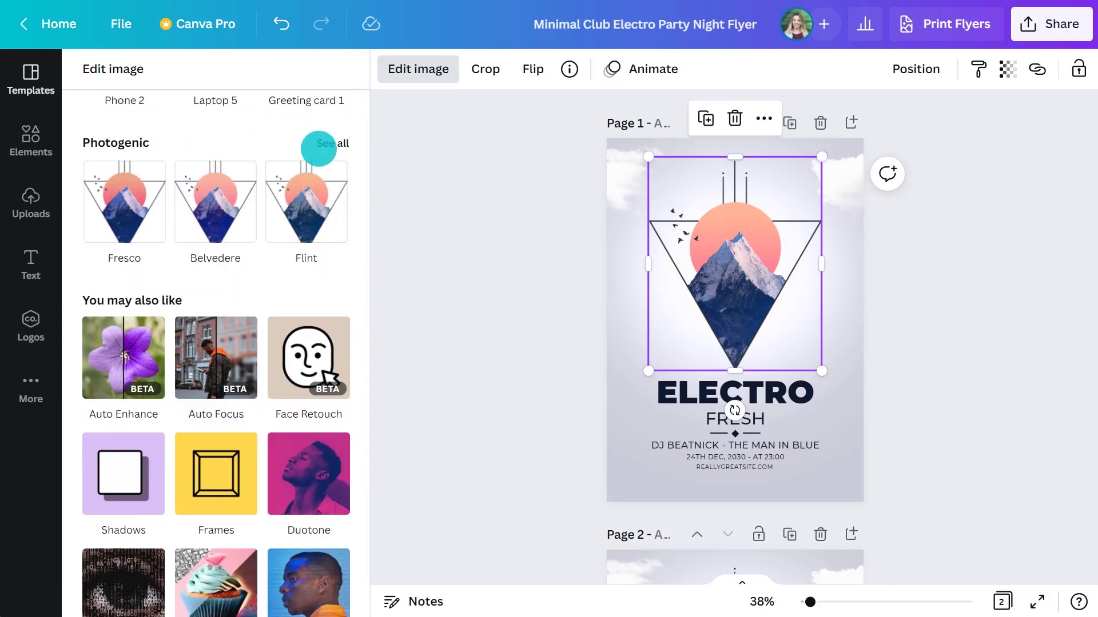
pyautogui.click(327, 143)
pyautogui.scroll(-7, 327, 142)
pyautogui.scroll(-10, 327, 142)
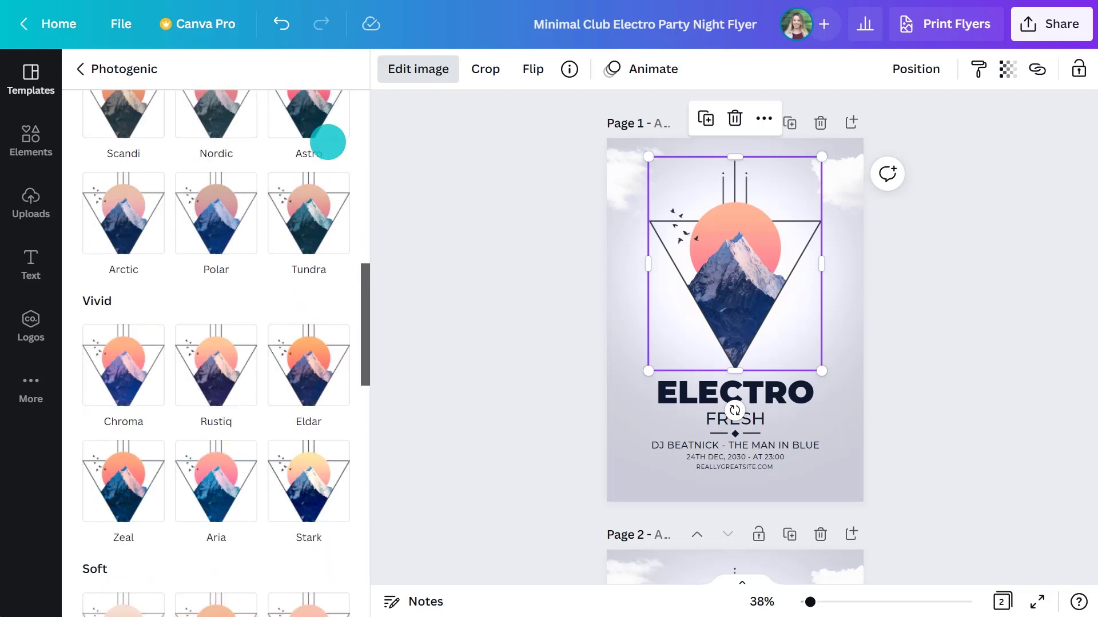
pyautogui.scroll(-8, 328, 142)
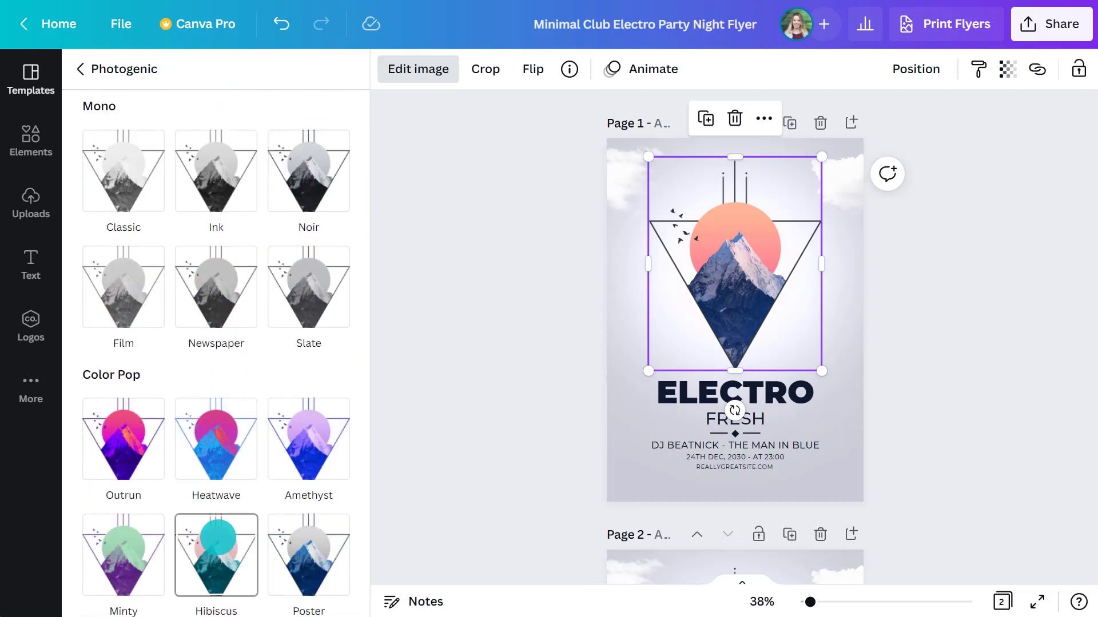
pyautogui.click(216, 549)
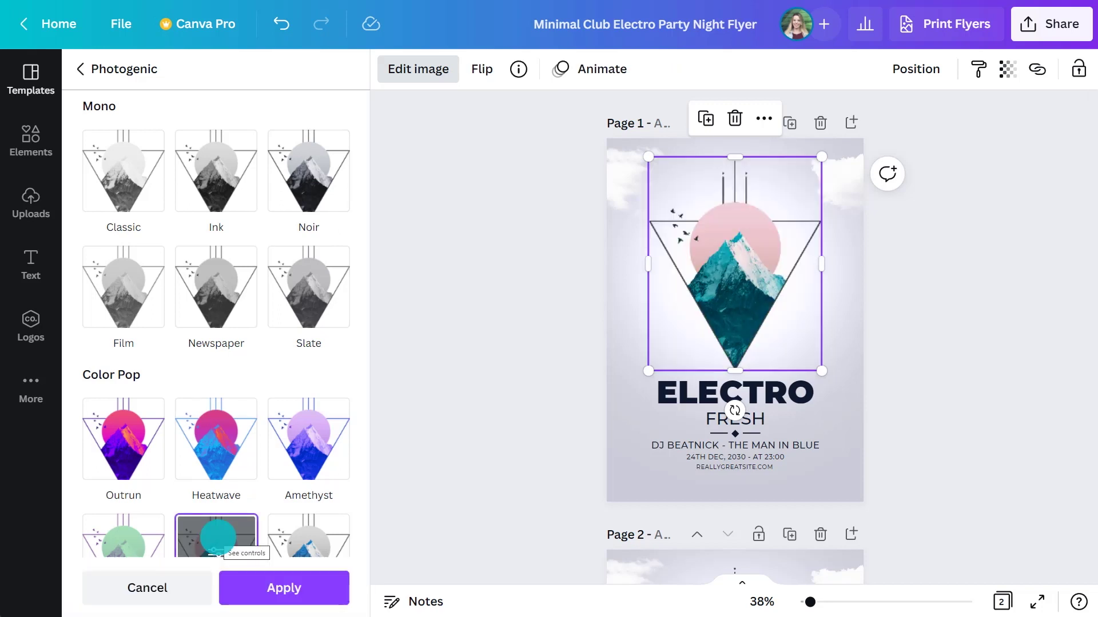
pyautogui.click(966, 417)
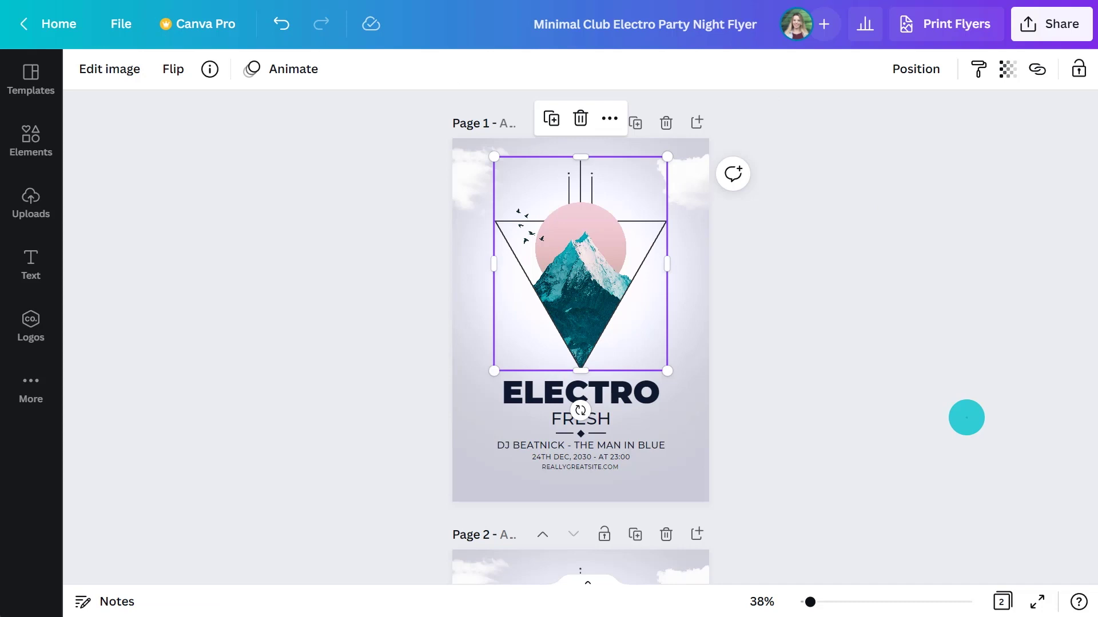
pyautogui.click(966, 418)
# Step: Colour the ELECTRO heading dark teal and apply the change on all pages
pyautogui.click(607, 393)
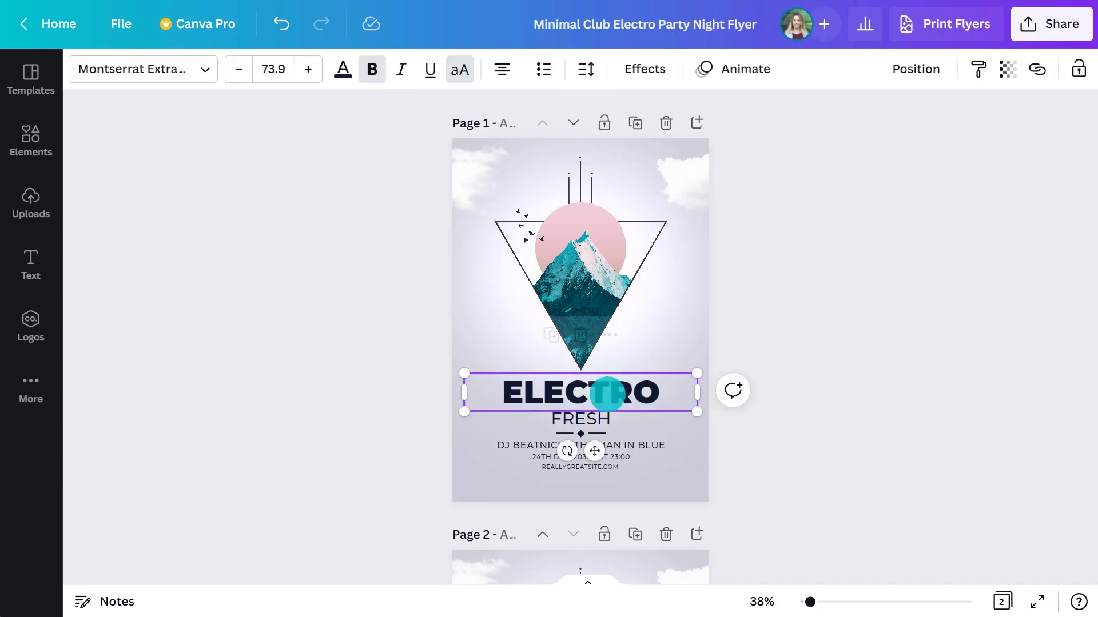
pyautogui.click(339, 72)
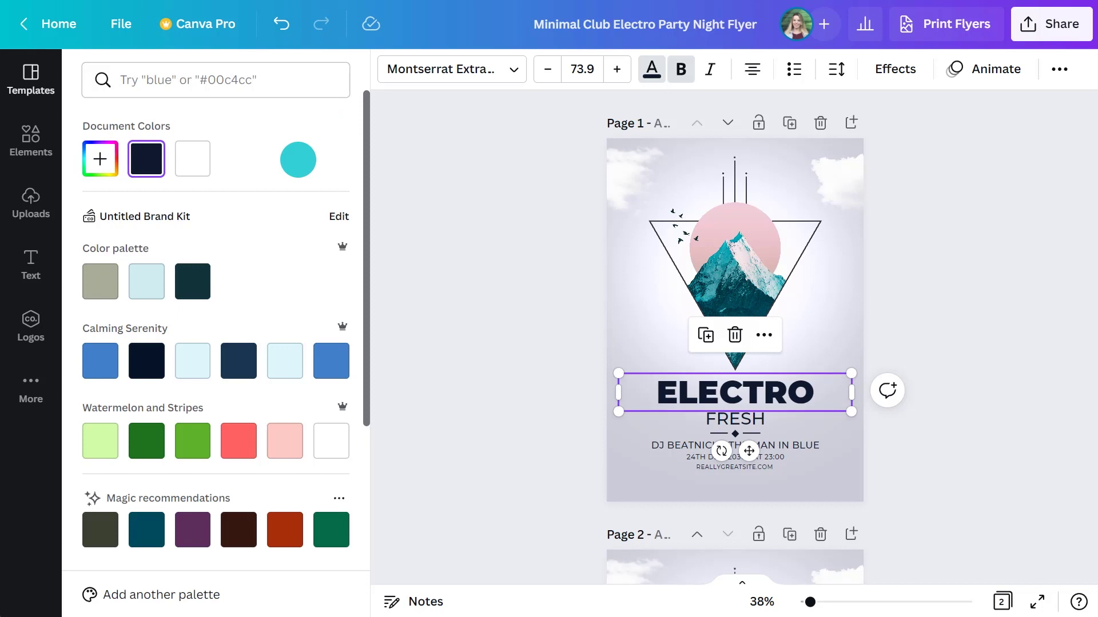
pyautogui.scroll(-5, 298, 159)
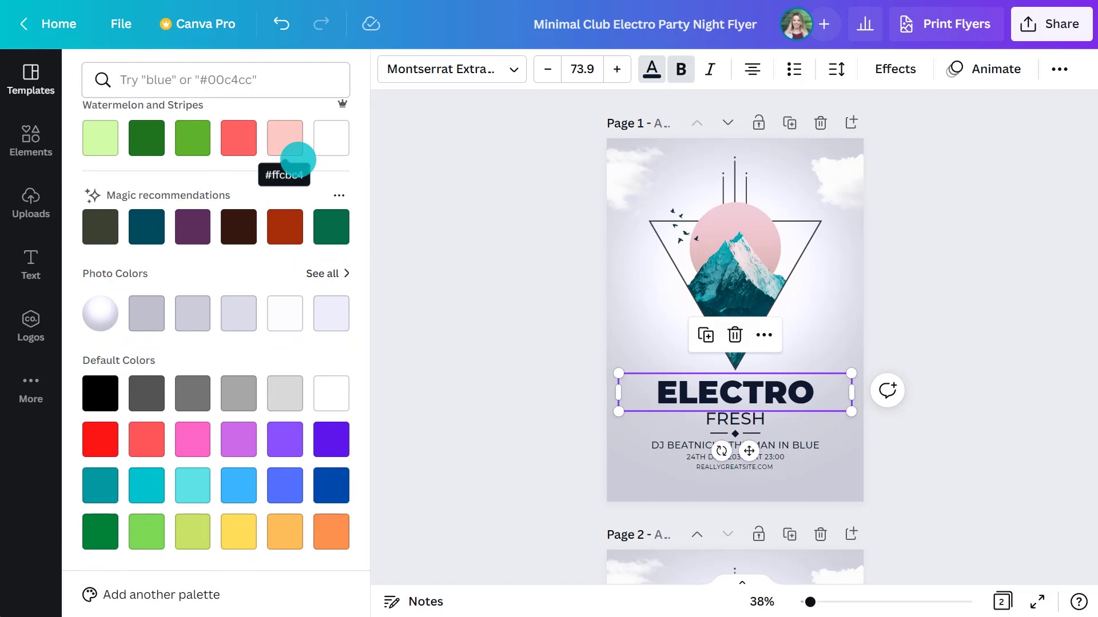
pyautogui.click(326, 274)
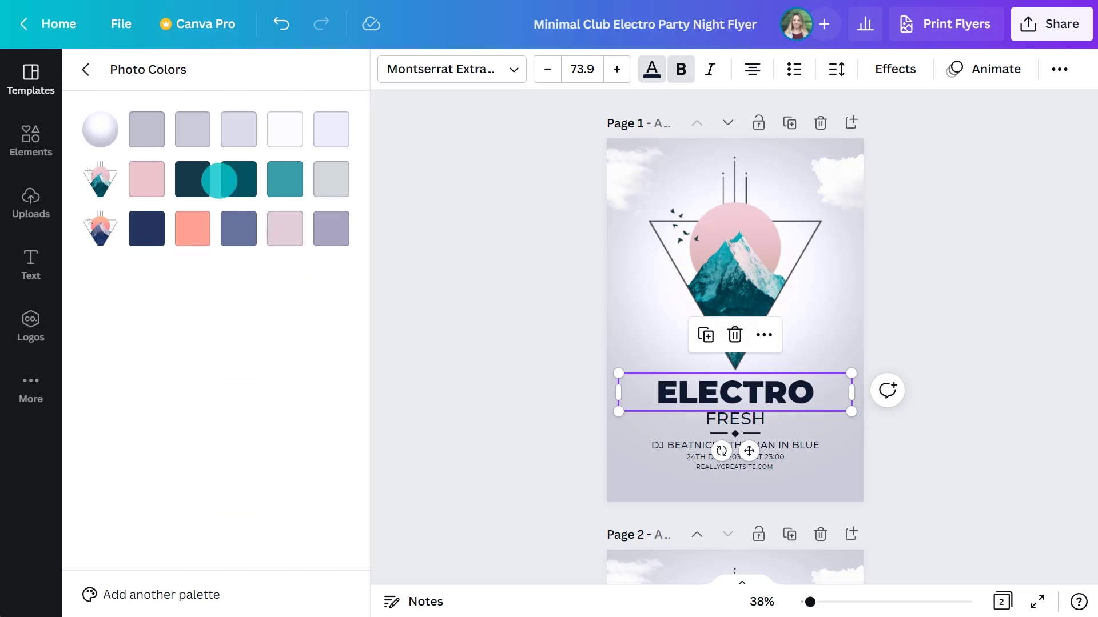
pyautogui.click(86, 70)
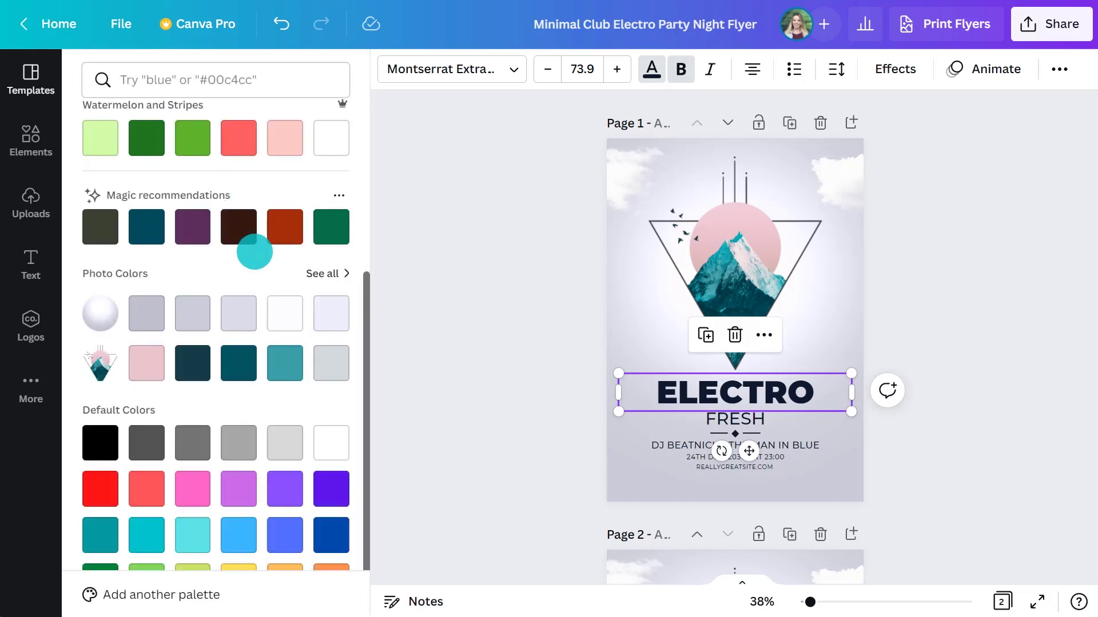
pyautogui.scroll(3, 254, 252)
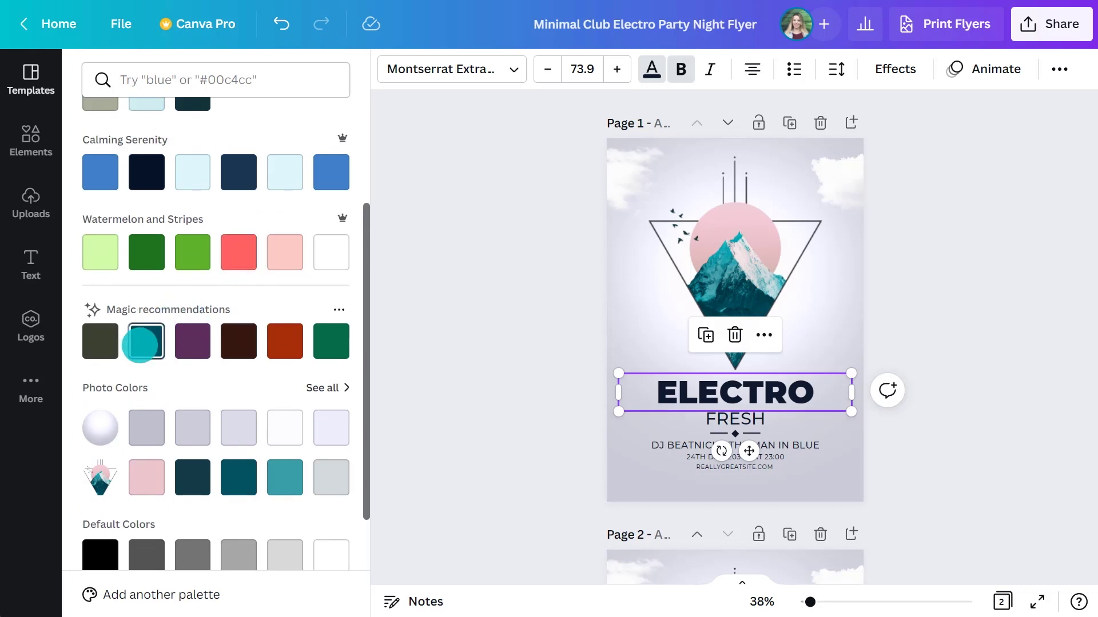
pyautogui.click(140, 343)
pyautogui.click(205, 583)
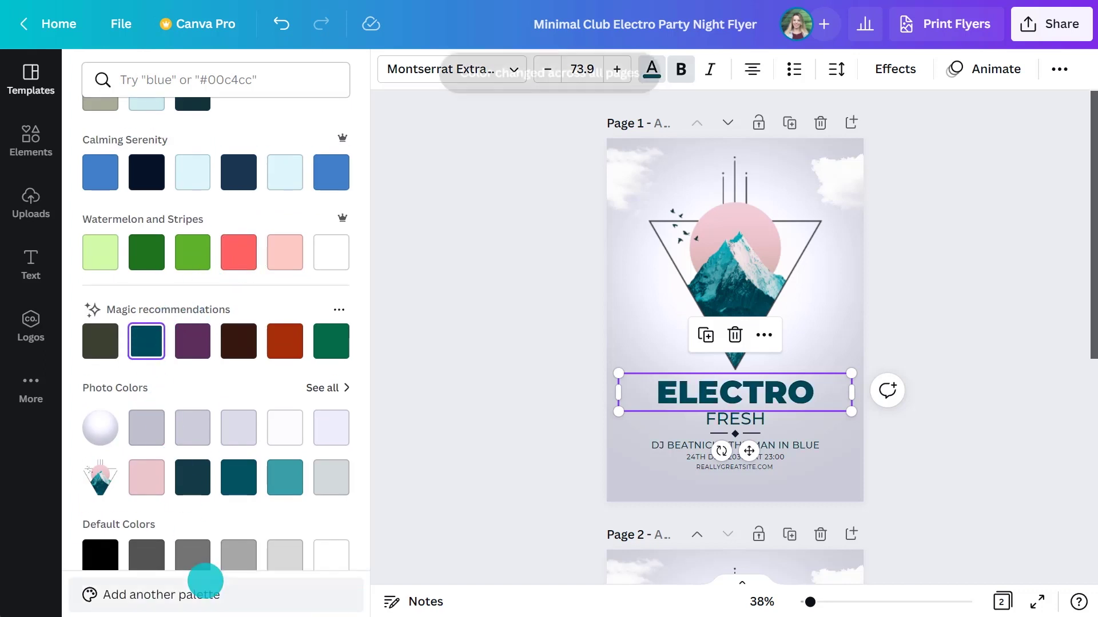
pyautogui.click(455, 451)
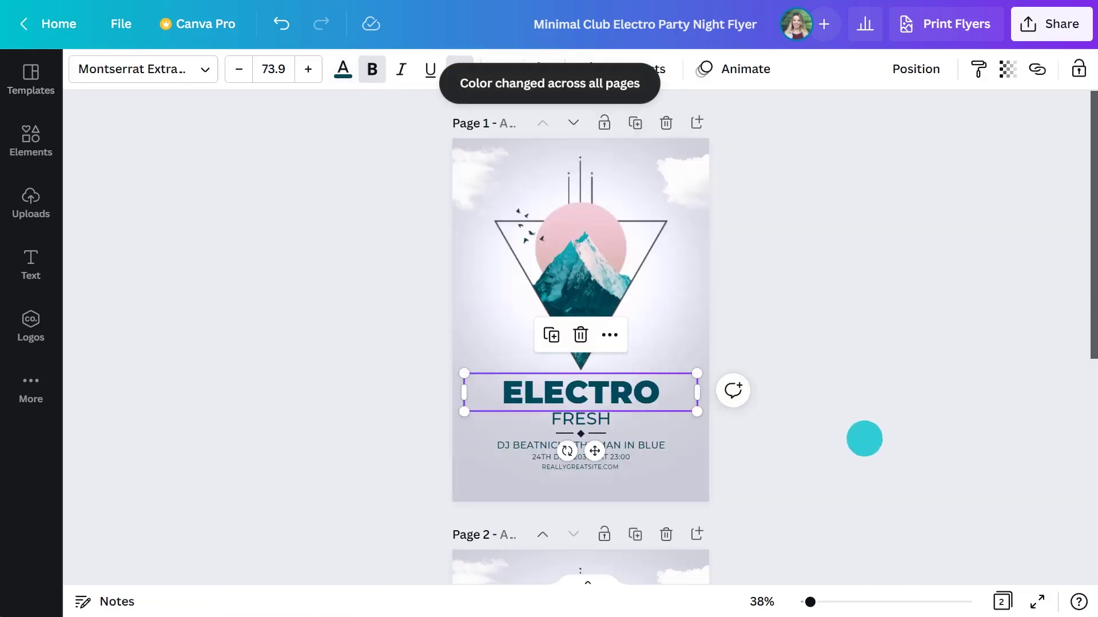
pyautogui.click(773, 434)
# Step: Set FRESH to Montserrat Semi-Bold in a pink photo colour
pyautogui.click(596, 421)
pyautogui.click(211, 78)
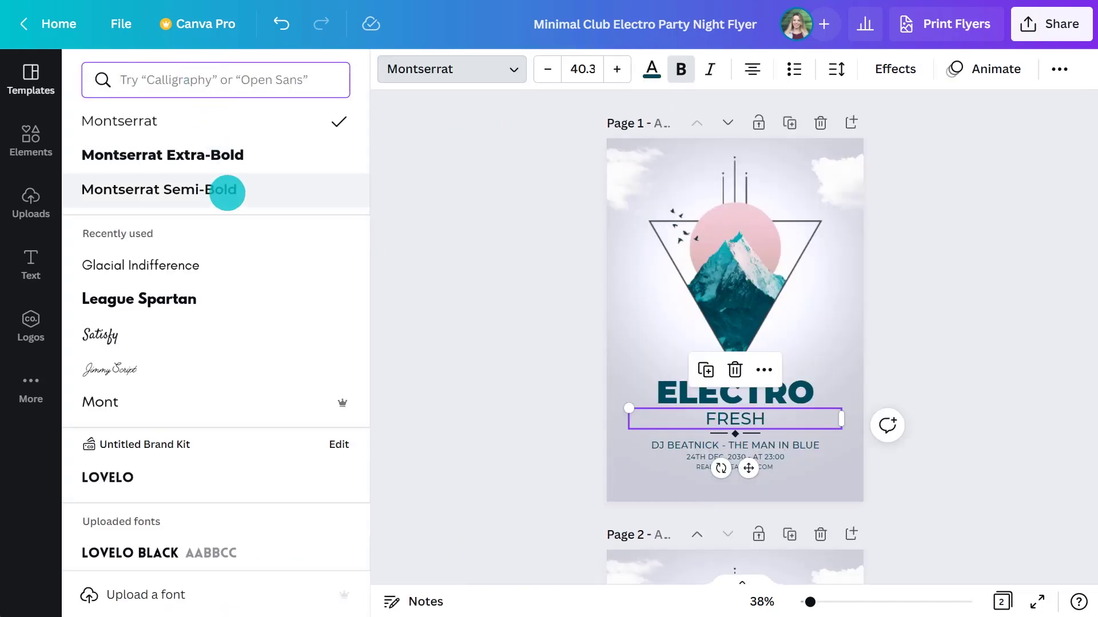
pyautogui.click(228, 197)
pyautogui.click(651, 68)
pyautogui.scroll(-5, 263, 301)
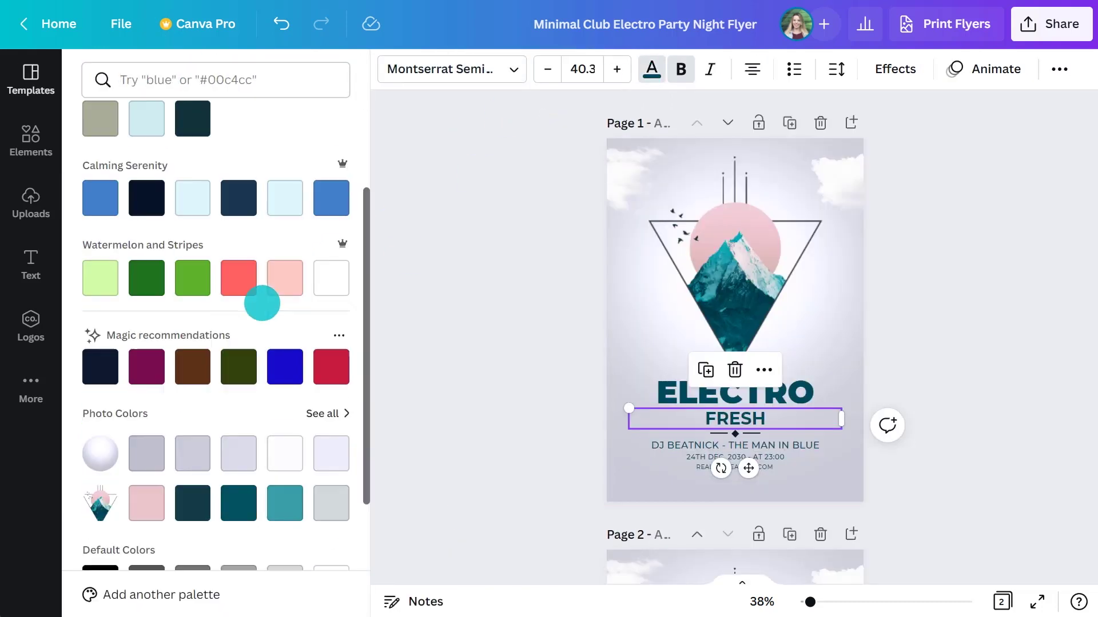
pyautogui.click(146, 380)
pyautogui.click(463, 372)
pyautogui.click(728, 368)
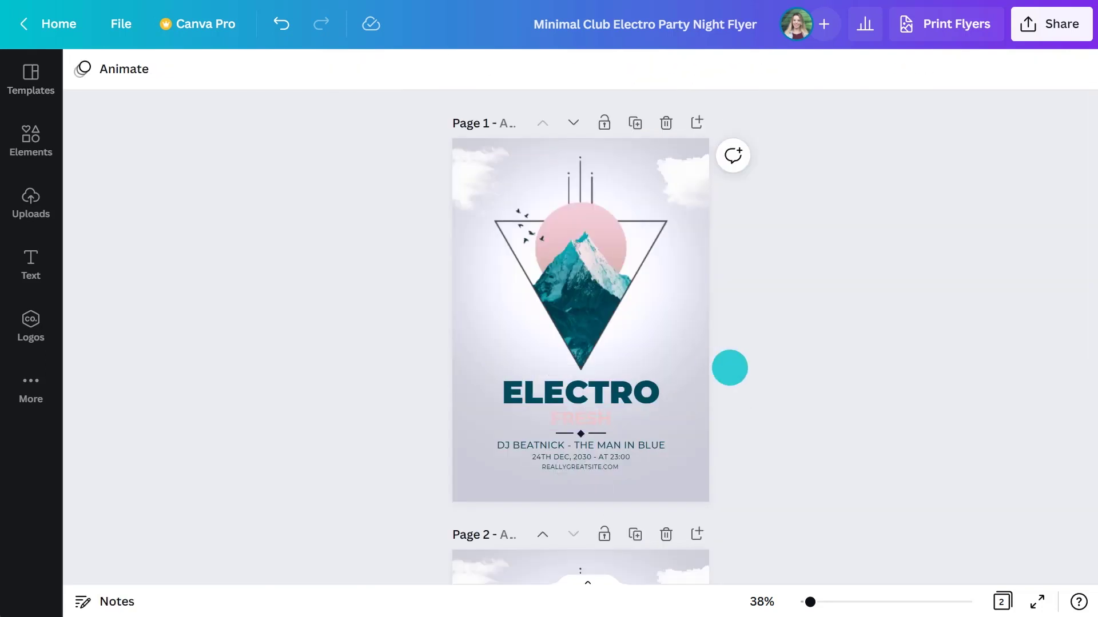
# Step: Tint the page 1 background with teal #005160 sampled from the mountain
pyautogui.click(689, 363)
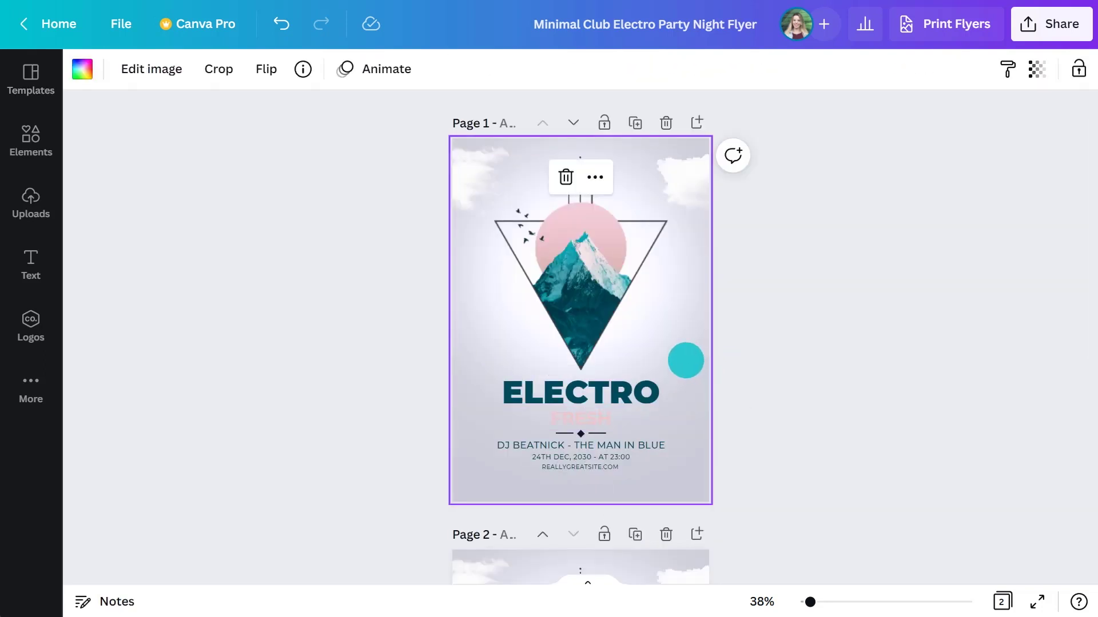
pyautogui.click(84, 70)
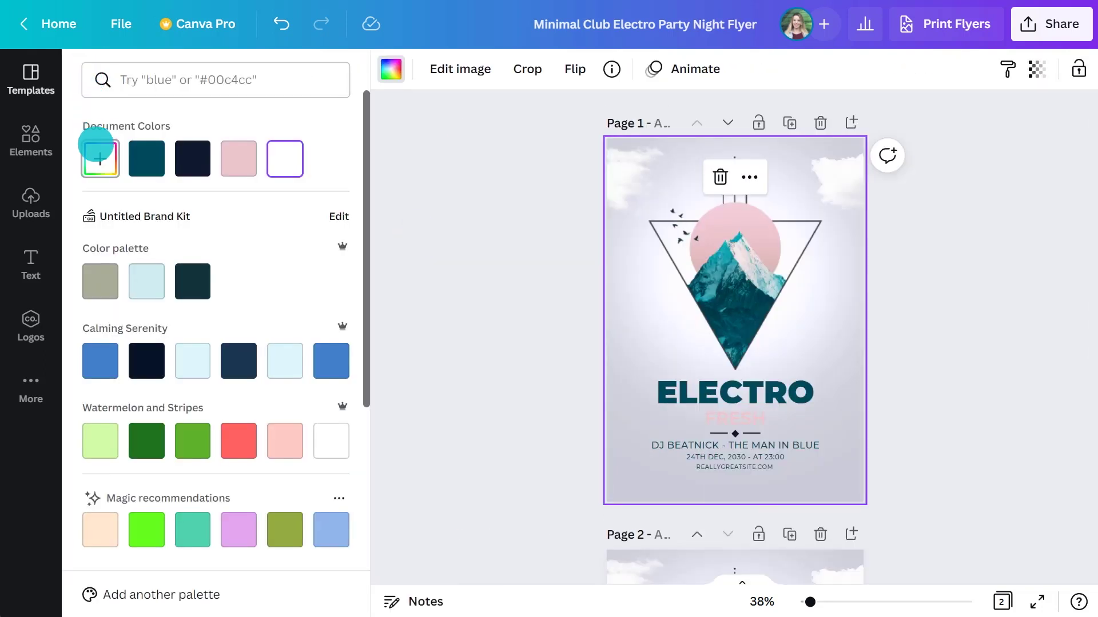
pyautogui.click(100, 159)
pyautogui.click(309, 334)
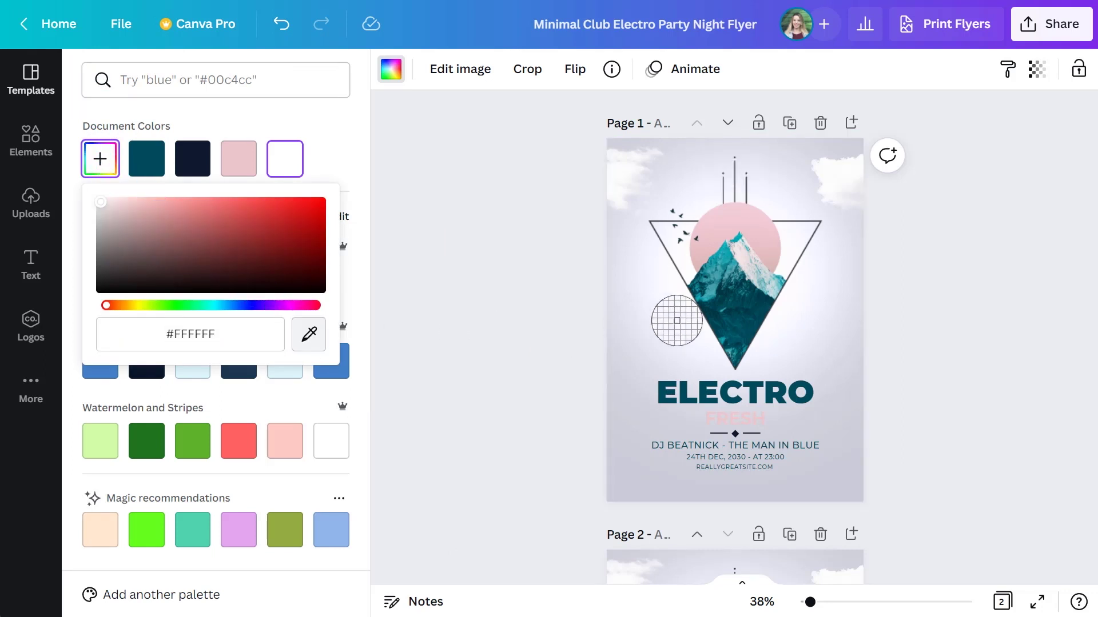
pyautogui.click(733, 318)
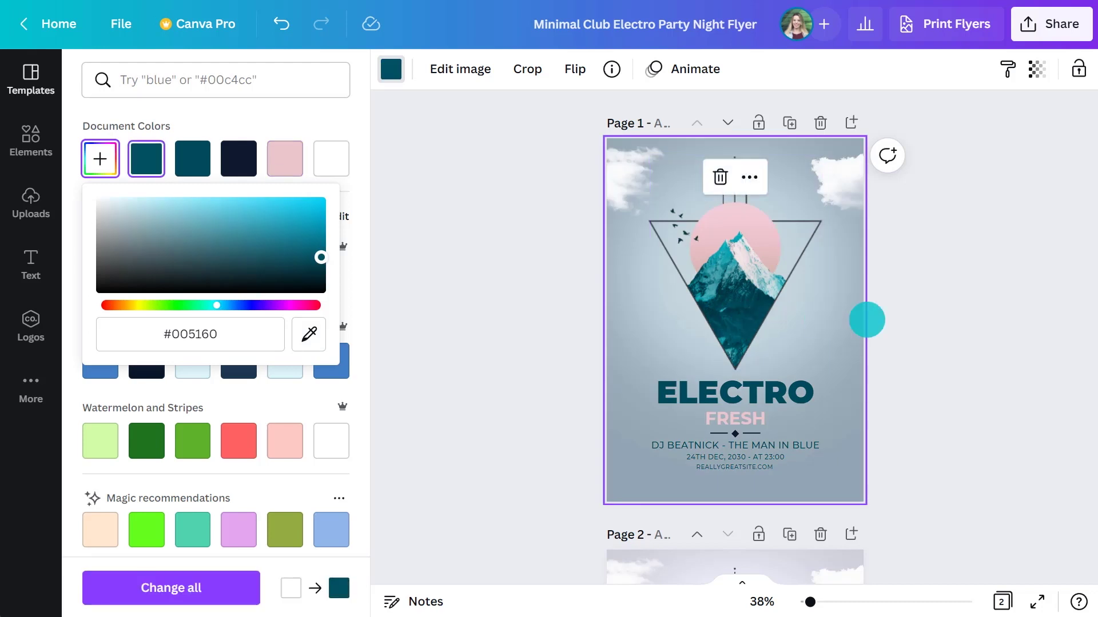
pyautogui.click(911, 318)
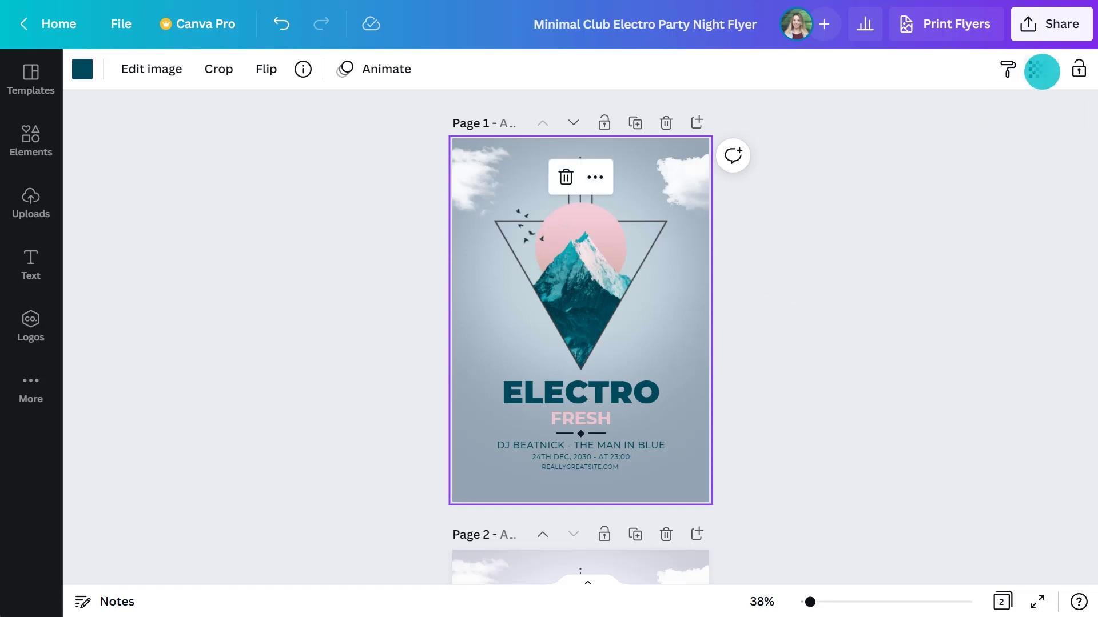
# Step: Set the background transparency to 50
pyautogui.click(1042, 70)
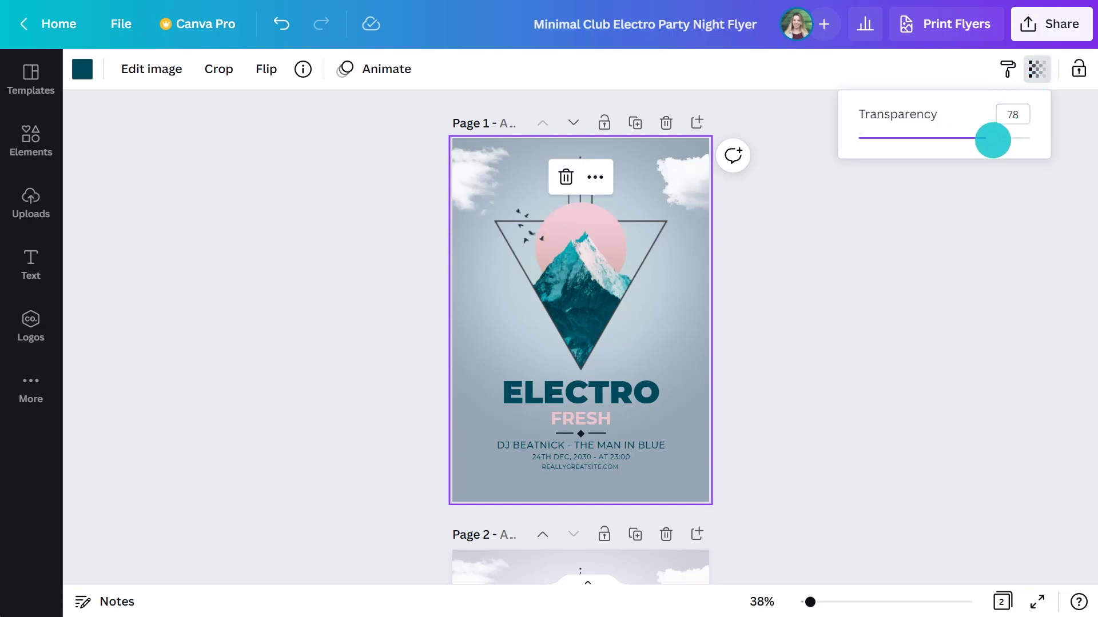
pyautogui.moveTo(993, 140); pyautogui.dragTo(941, 140)
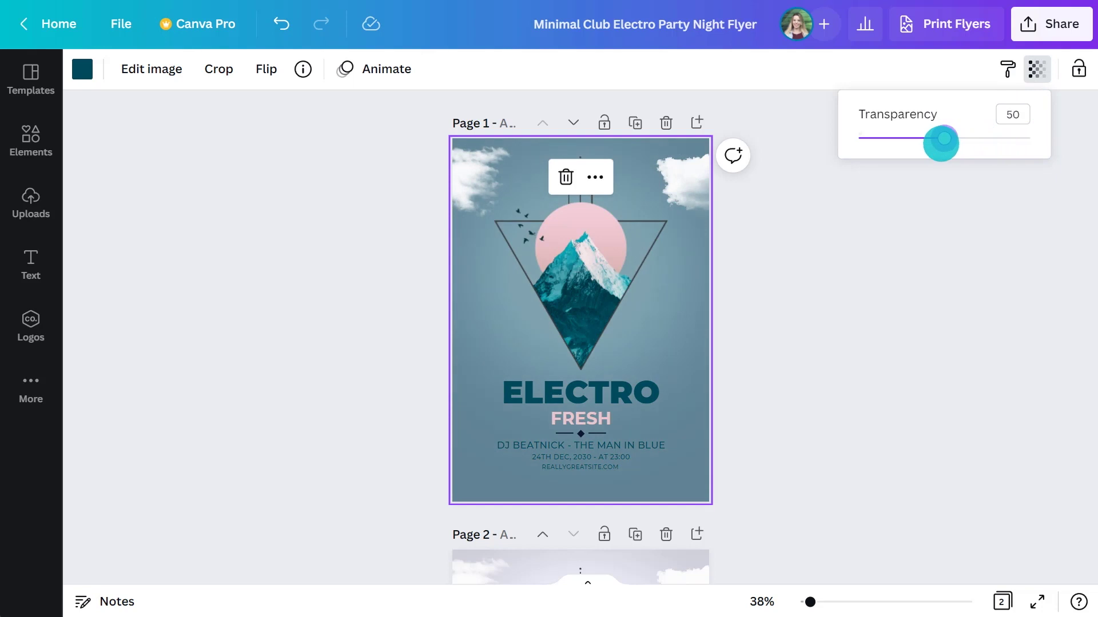
pyautogui.click(853, 224)
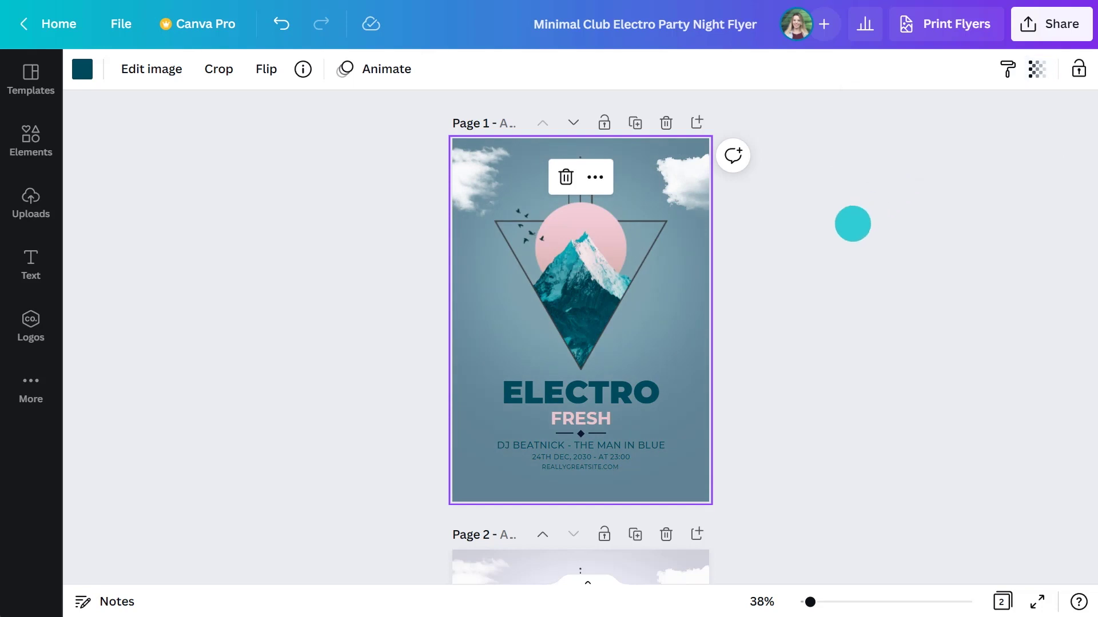
# Step: Move the cloud image off the mountain to the flyer's upper right beside the sun
pyautogui.moveTo(852, 224); pyautogui.dragTo(483, 177)
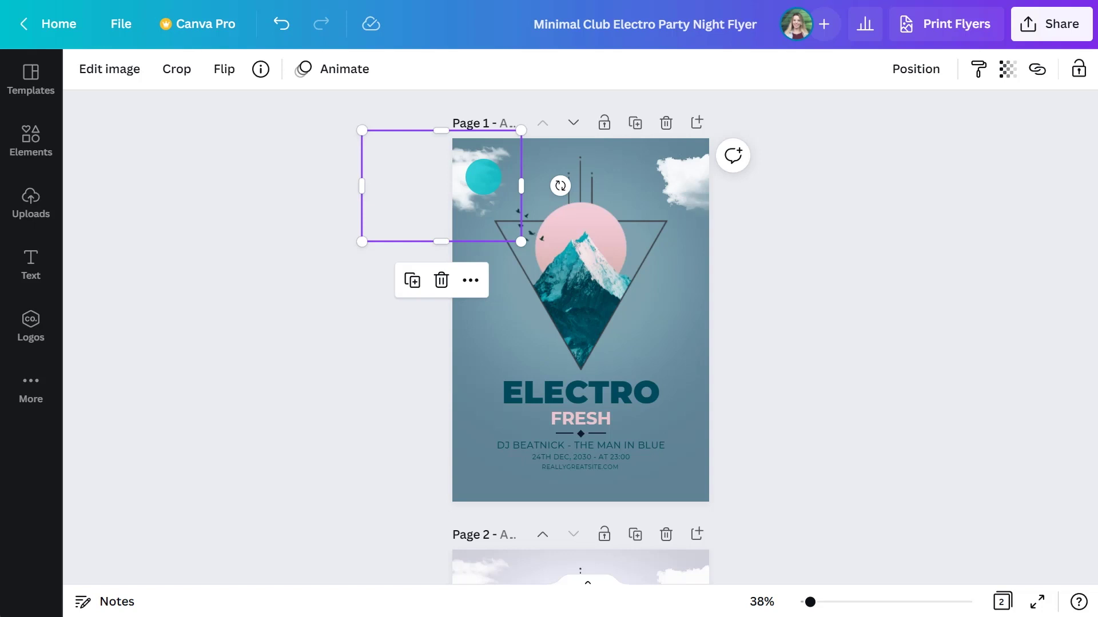
pyautogui.moveTo(483, 178); pyautogui.dragTo(606, 303)
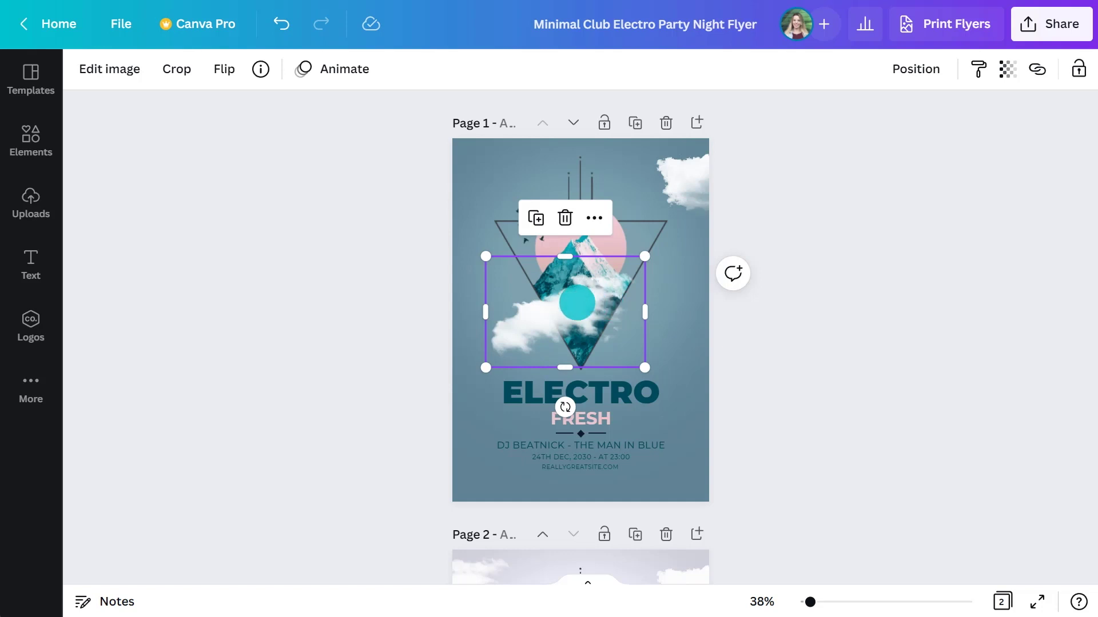
pyautogui.rightClick(577, 303)
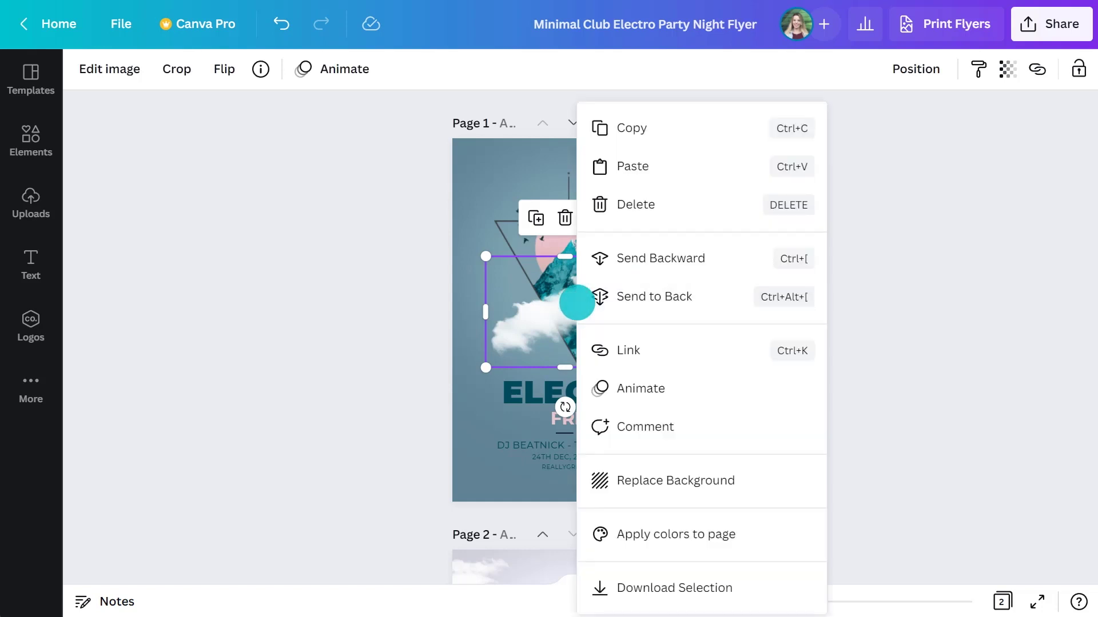
pyautogui.click(546, 311)
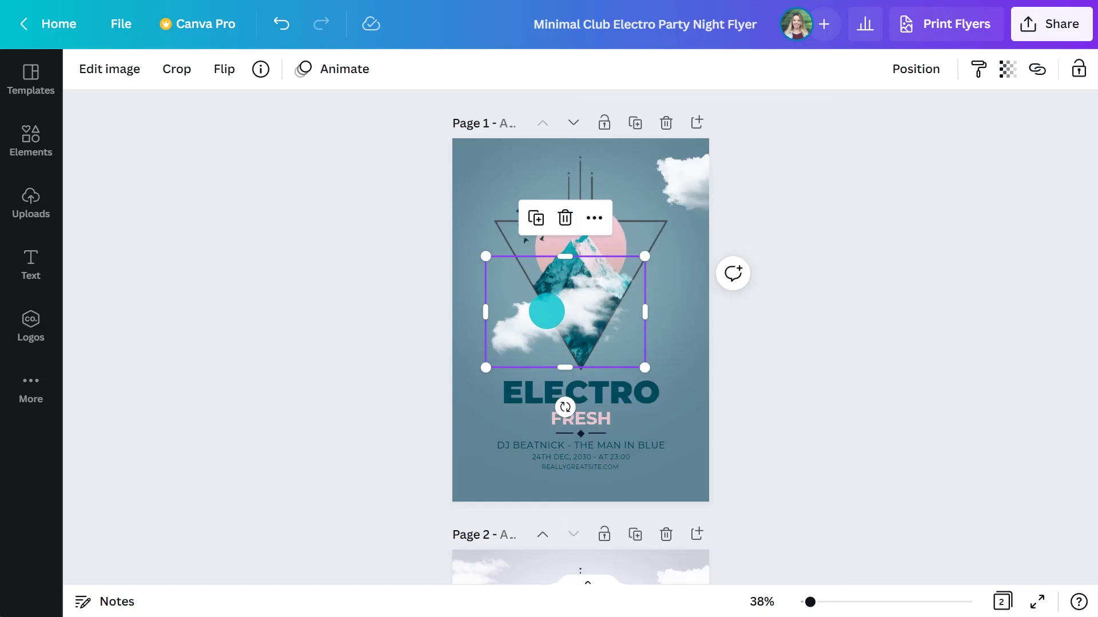
pyautogui.moveTo(547, 311); pyautogui.dragTo(621, 204)
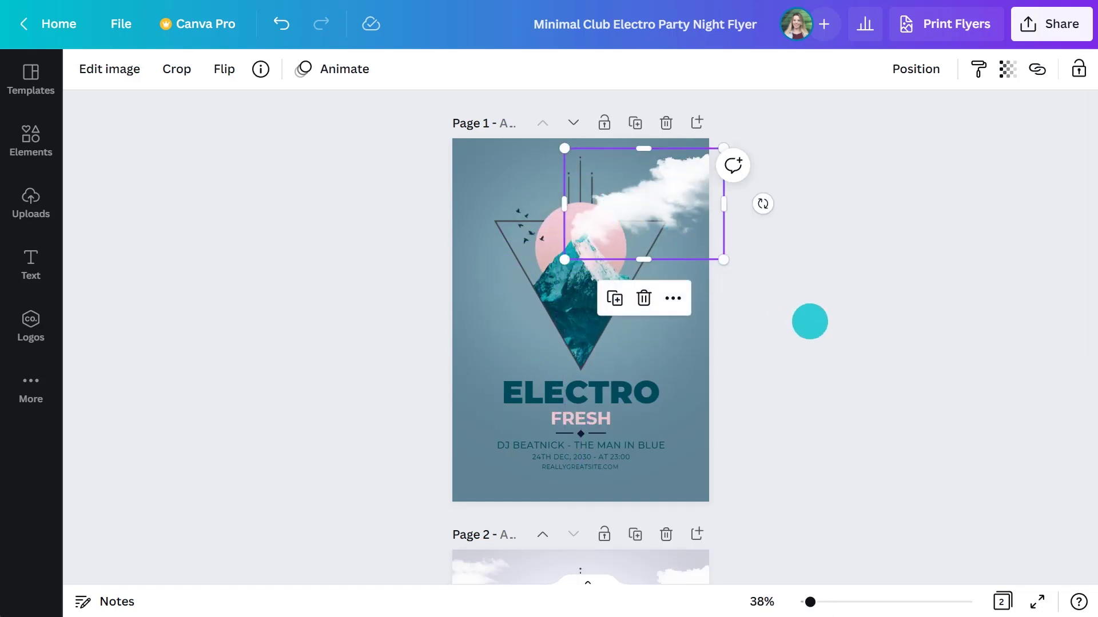
pyautogui.click(809, 320)
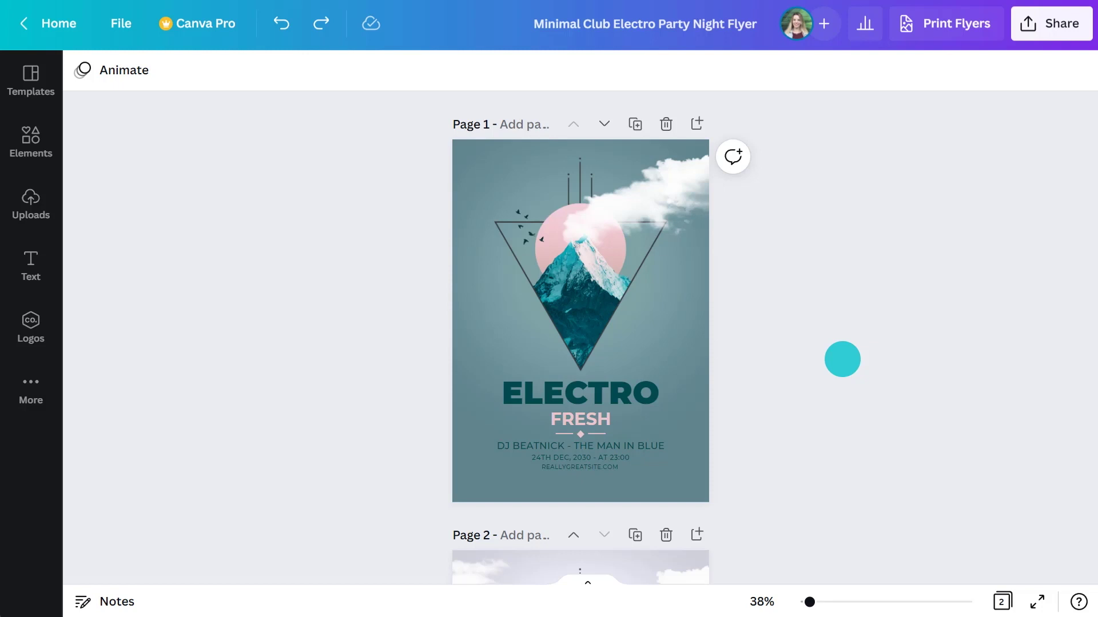
# Step: Add a rectangle and shape it into a thin bar along the page bottom
pyautogui.press('r')
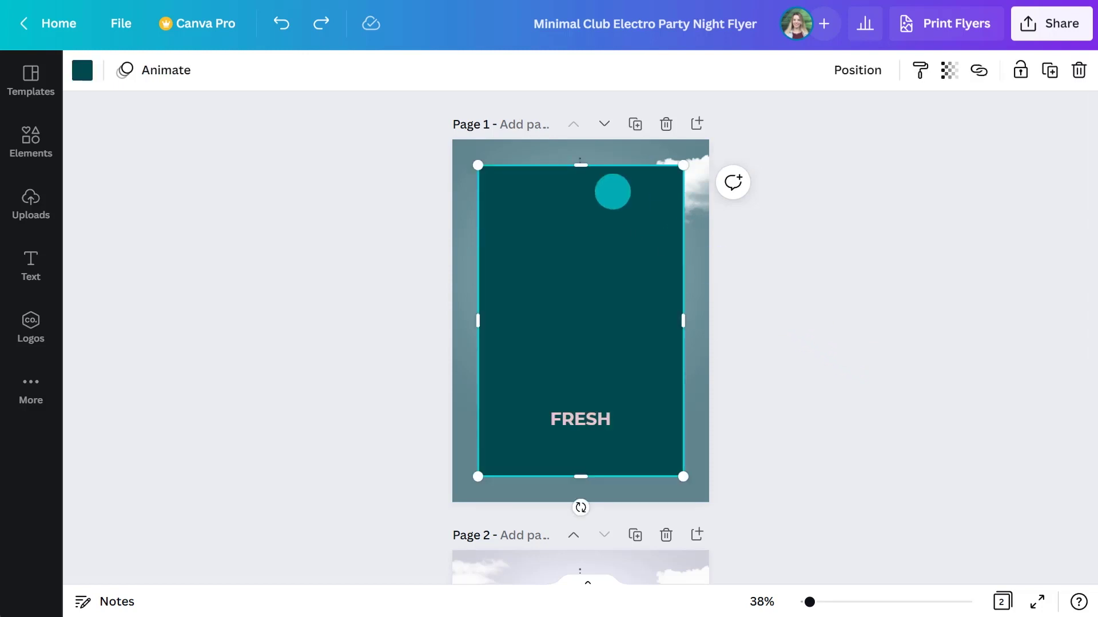
pyautogui.moveTo(585, 167); pyautogui.dragTo(600, 380)
pyautogui.moveTo(681, 474); pyautogui.dragTo(698, 489)
pyautogui.moveTo(478, 375); pyautogui.dragTo(452, 475)
pyautogui.click(797, 465)
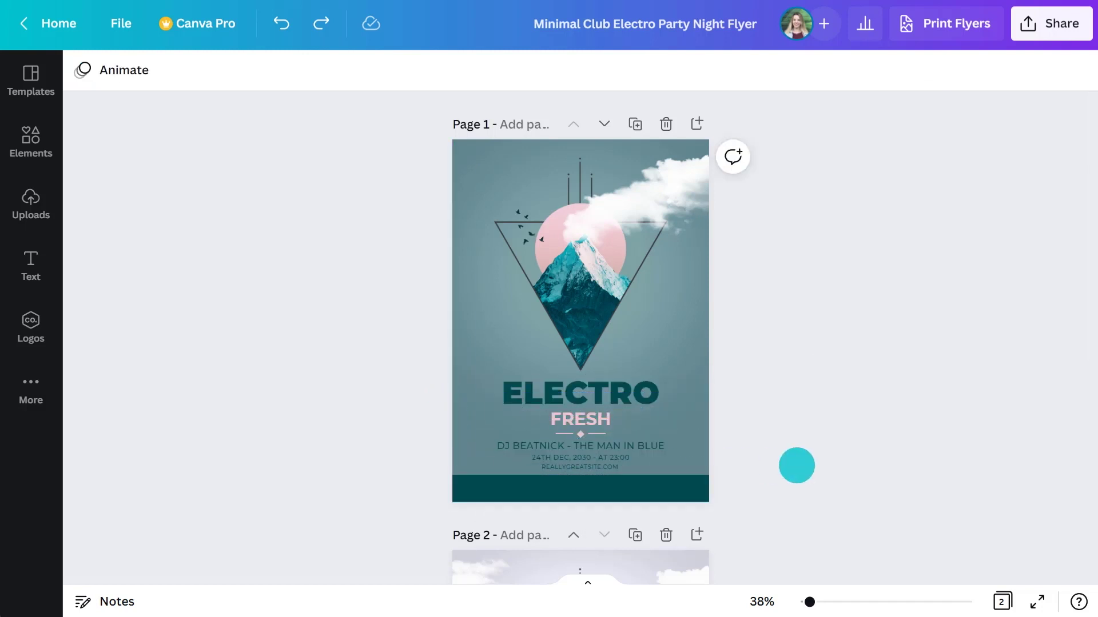
# Step: Make the REALLYGREATSITE.COM text white, move it into the bar, and set size 24
pyautogui.click(602, 466)
pyautogui.click(343, 71)
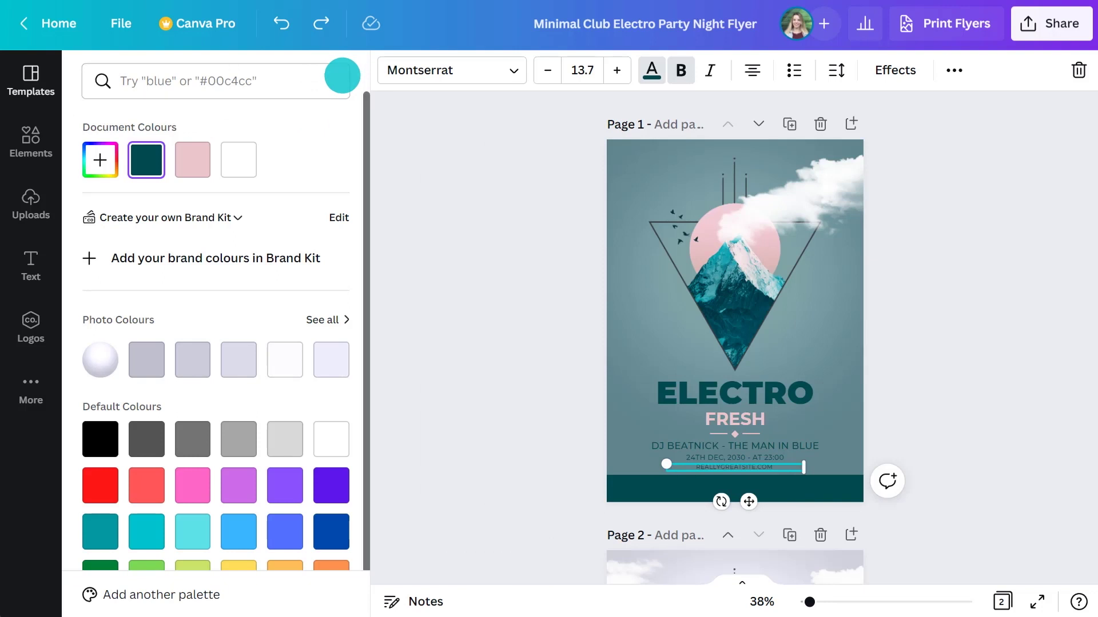
pyautogui.click(252, 166)
pyautogui.click(968, 429)
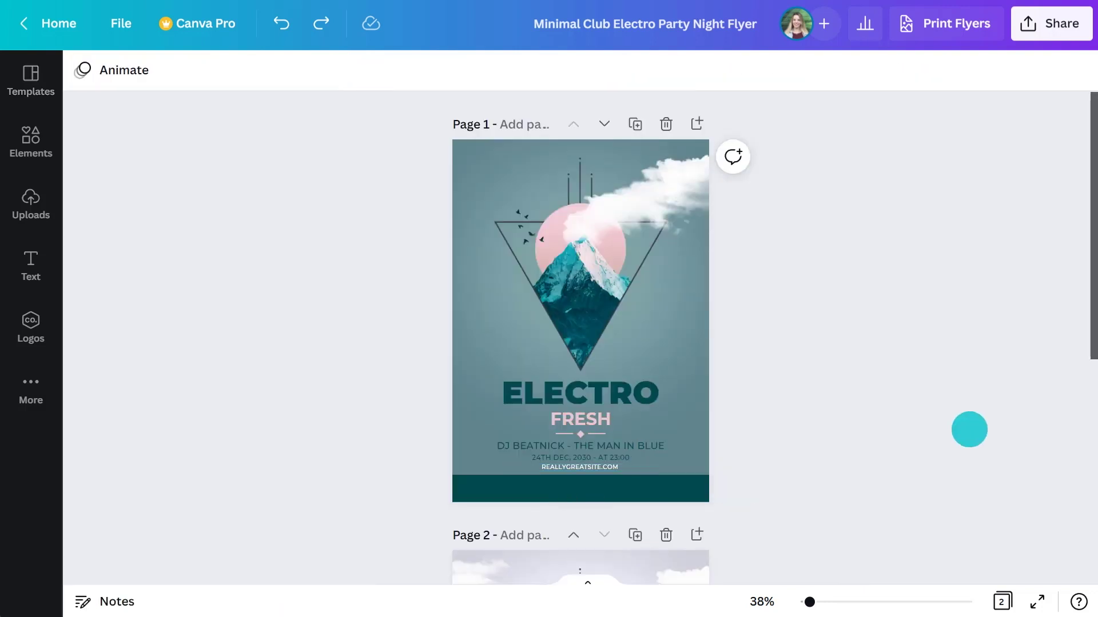
pyautogui.click(572, 466)
pyautogui.click(541, 466)
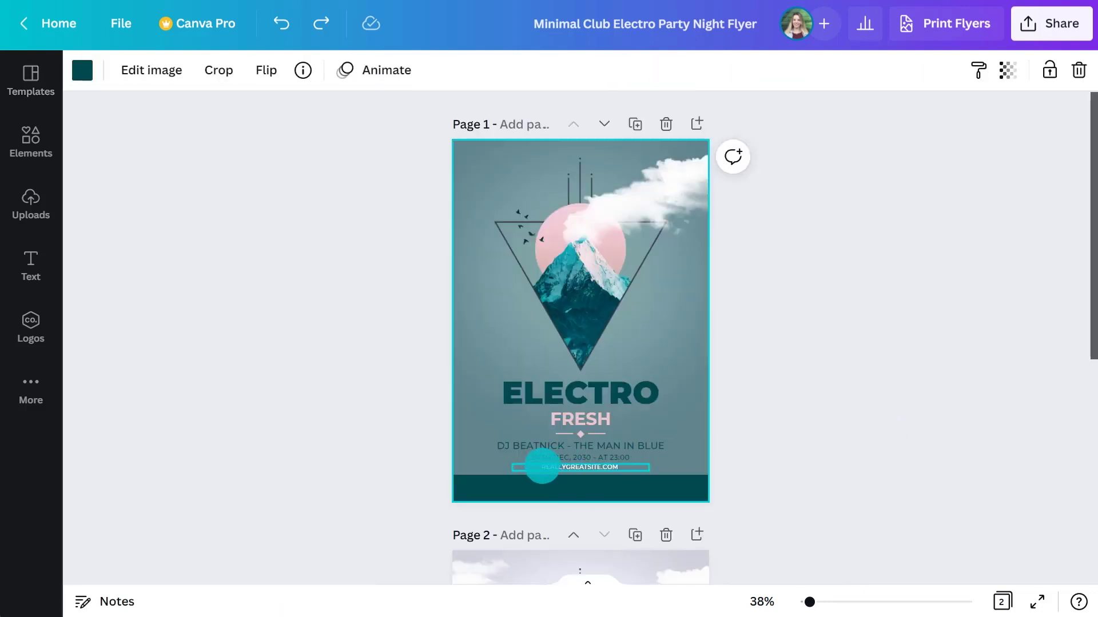
pyautogui.click(542, 466)
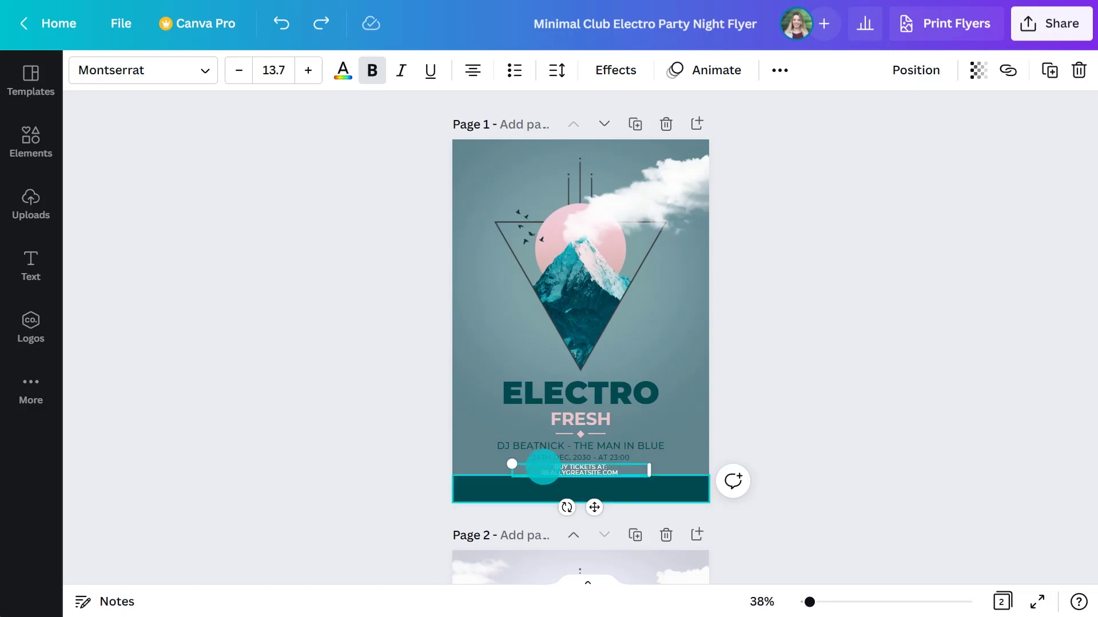
pyautogui.moveTo(594, 508); pyautogui.dragTo(592, 519)
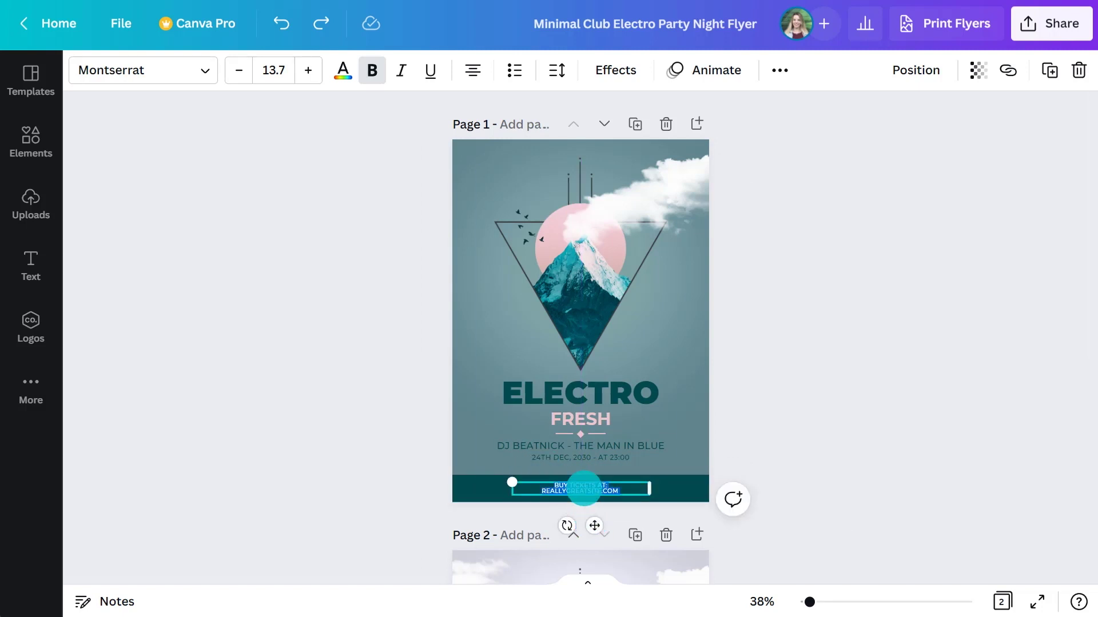
pyautogui.click(285, 73)
pyautogui.click(299, 387)
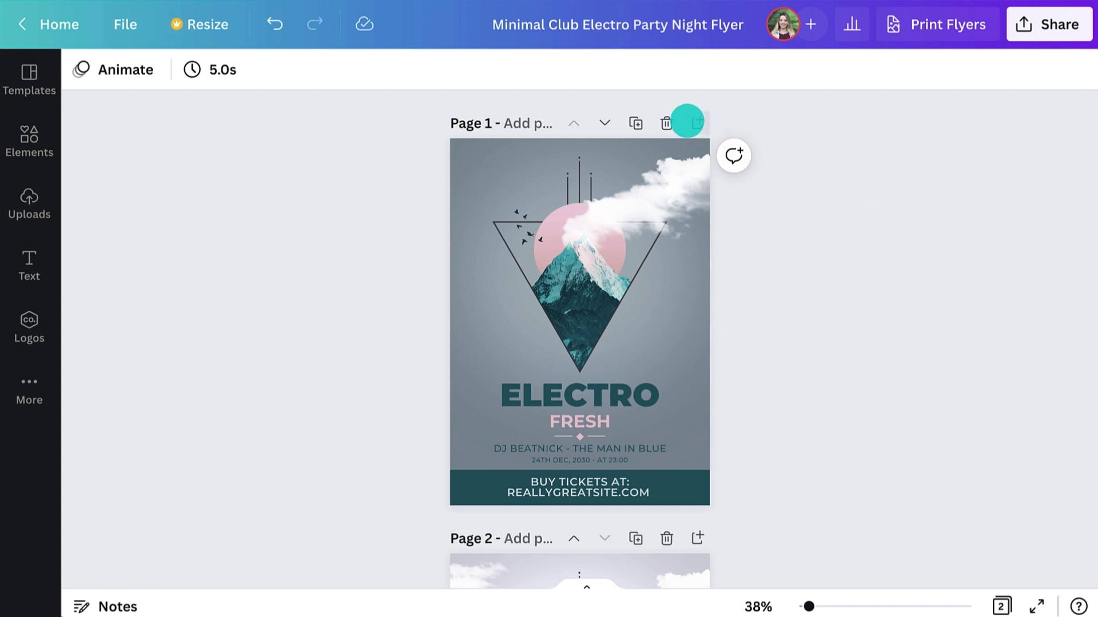
# Step: Add a blank page 2 and centre an inverted triangle frame from a 'triangle' frames search
pyautogui.click(691, 122)
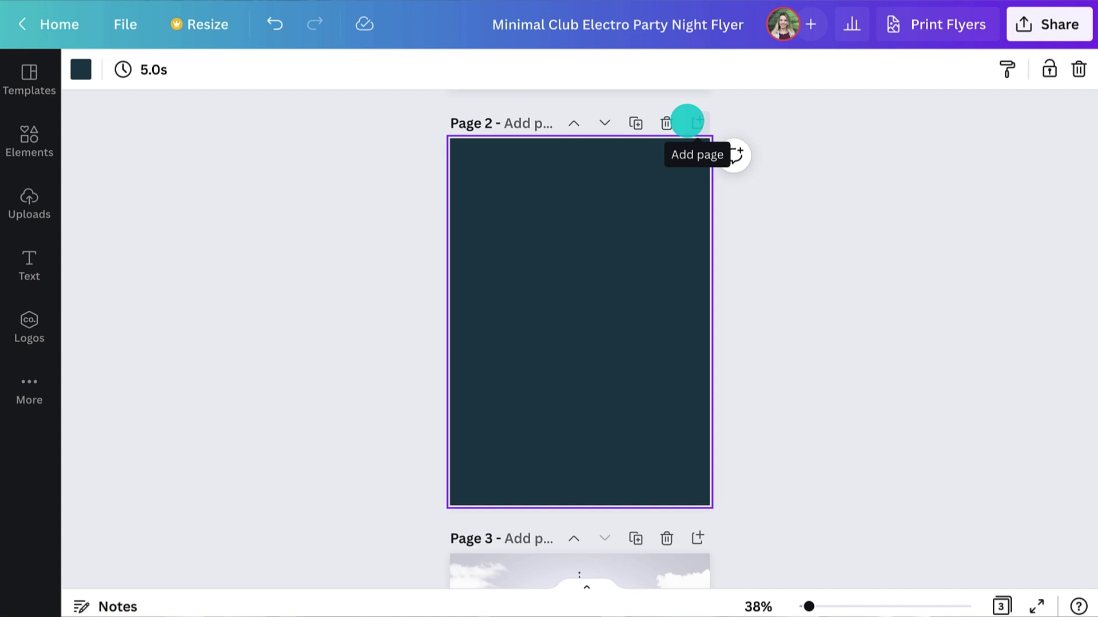
pyautogui.click(47, 136)
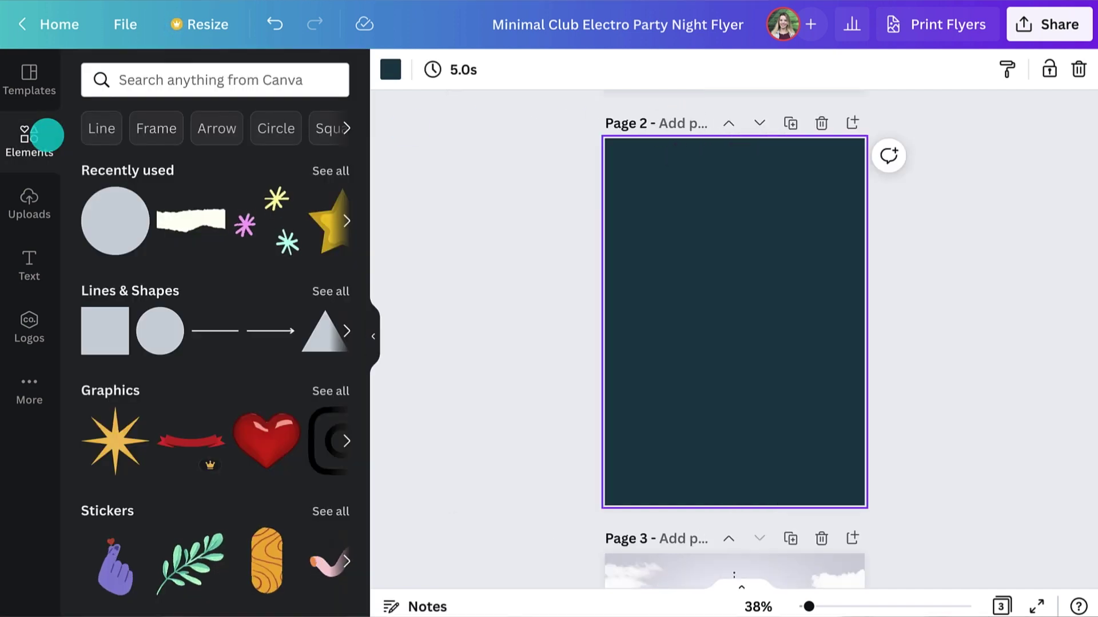
pyautogui.scroll(-9, 264, 197)
pyautogui.scroll(-8, 265, 197)
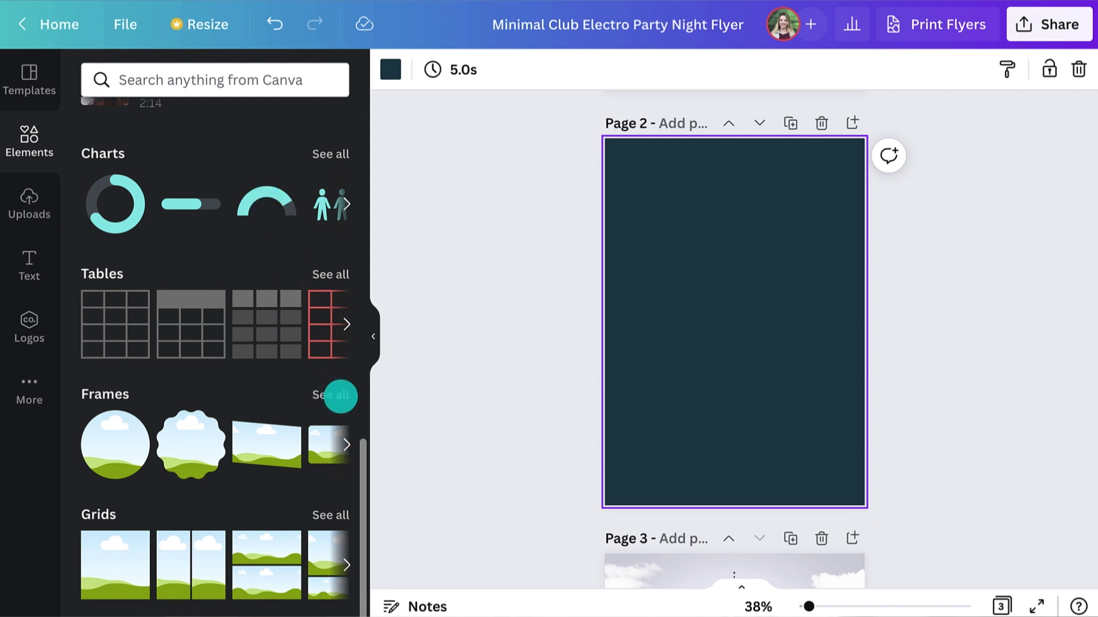
pyautogui.click(337, 395)
pyautogui.click(216, 118)
pyautogui.write('triangle')
pyautogui.press('Return')
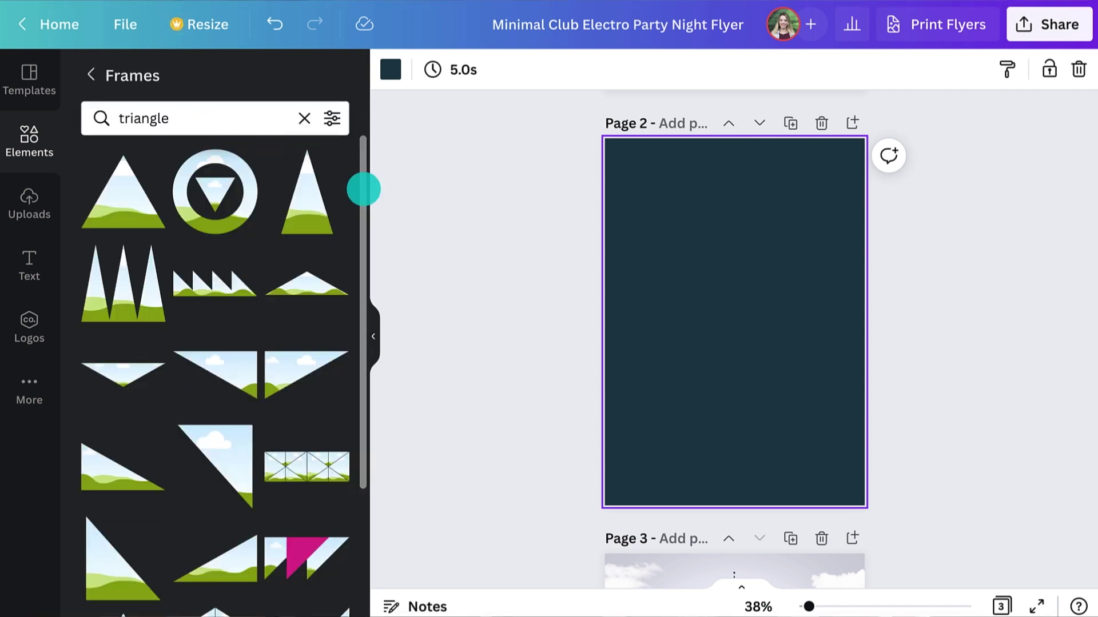
pyautogui.scroll(-3, 364, 190)
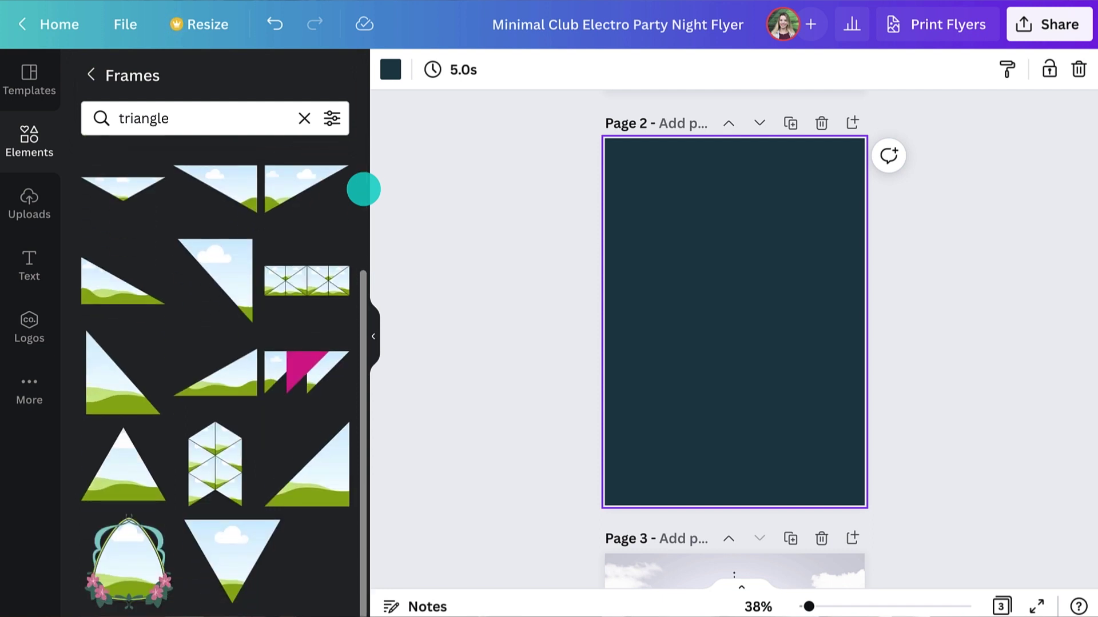
pyautogui.moveTo(230, 521); pyautogui.dragTo(719, 273)
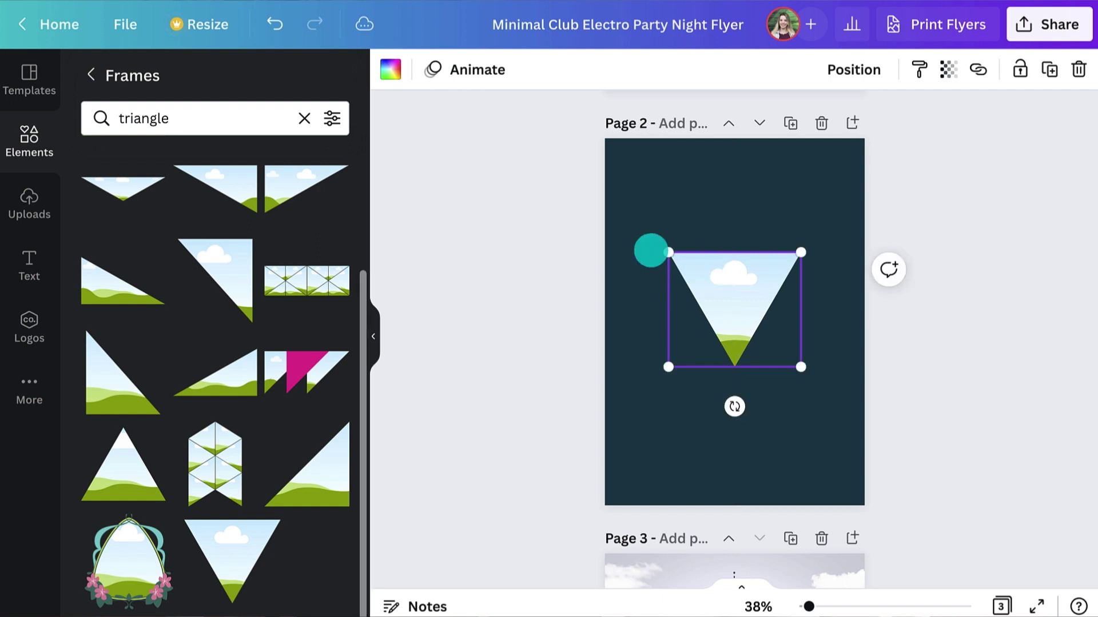
pyautogui.click(91, 75)
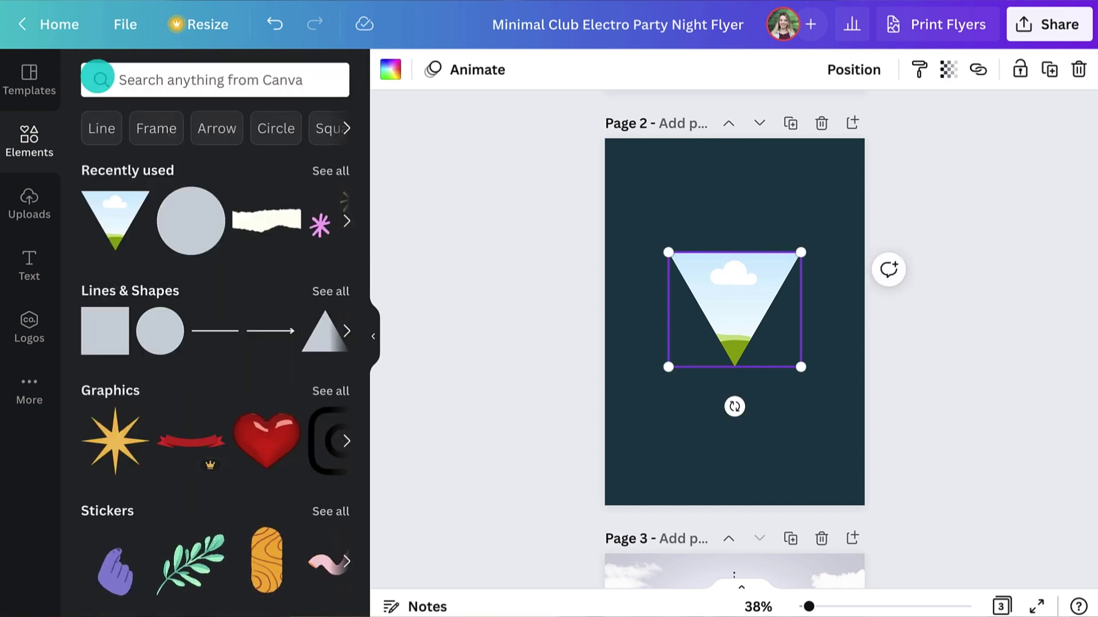
# Step: Search Elements photos for 'sunset' and drag the teal sunset photo into the triangle frame
pyautogui.click(156, 79)
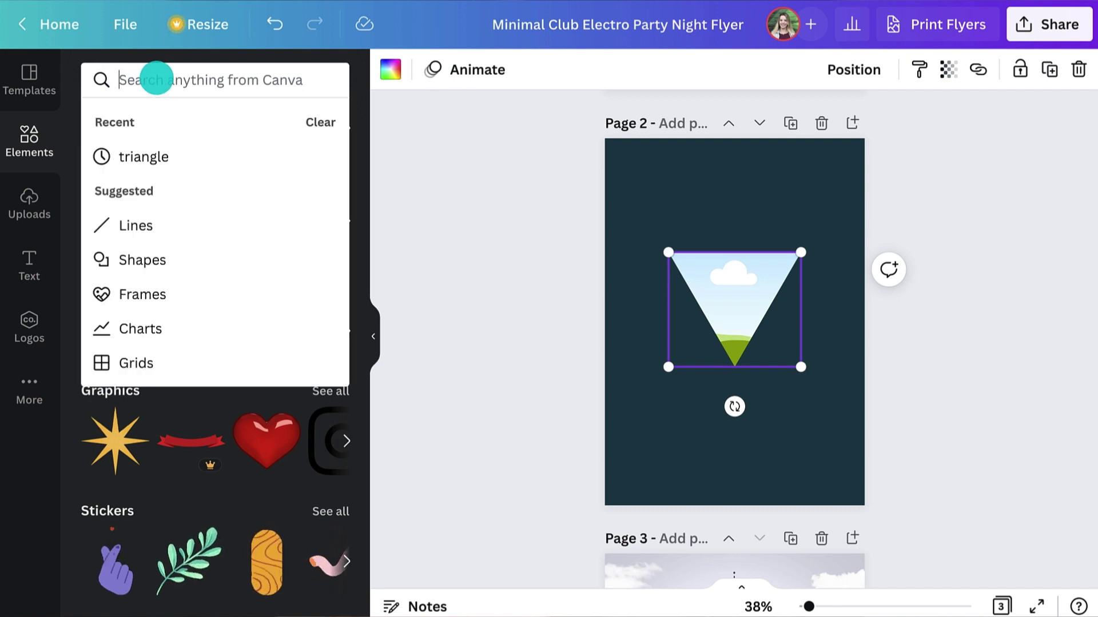
pyautogui.write('sunset')
pyautogui.press('Return')
pyautogui.click(142, 117)
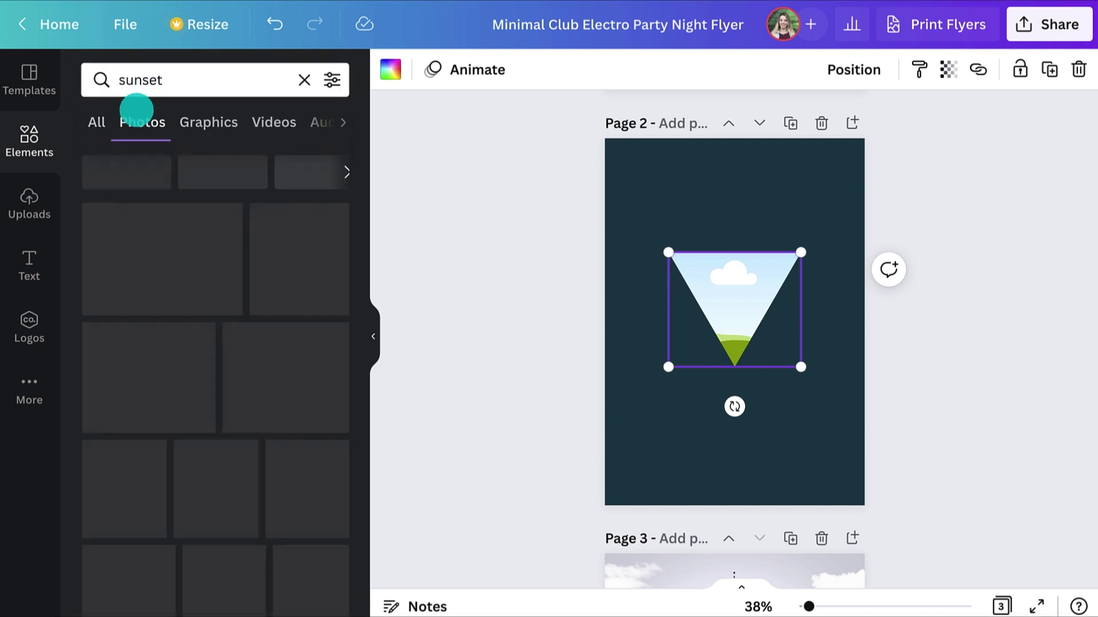
pyautogui.moveTo(243, 217); pyautogui.dragTo(729, 279)
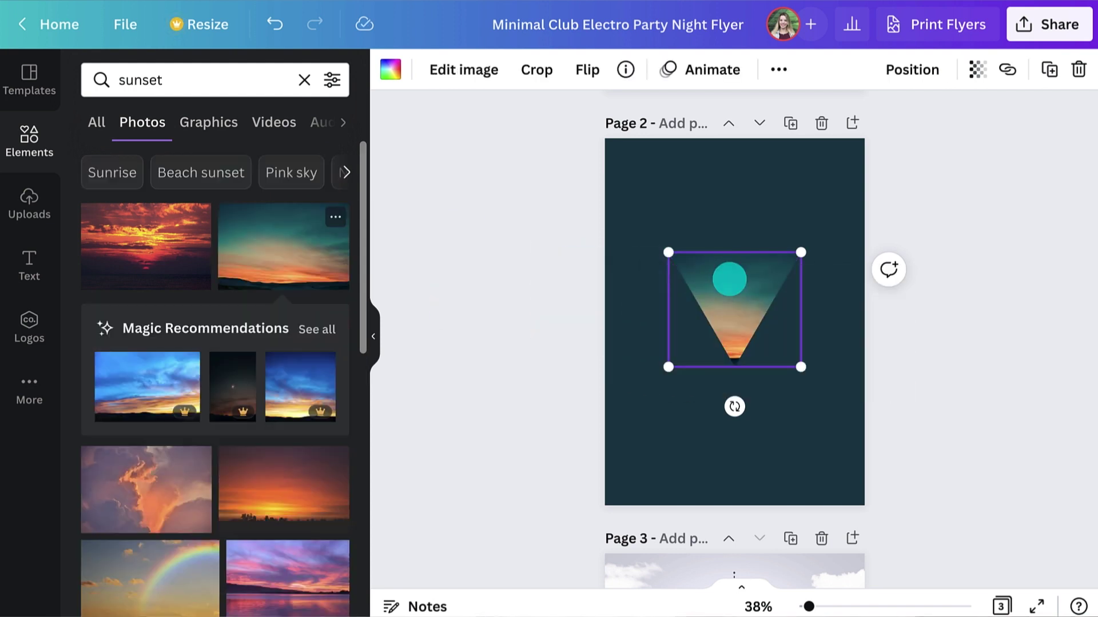
# Step: Enlarge the sunset photo inside the triangle, shift it slightly right, and clear the search
pyautogui.doubleClick(729, 279)
pyautogui.moveTo(652, 367); pyautogui.dragTo(616, 388)
pyautogui.moveTo(711, 330); pyautogui.dragTo(723, 328)
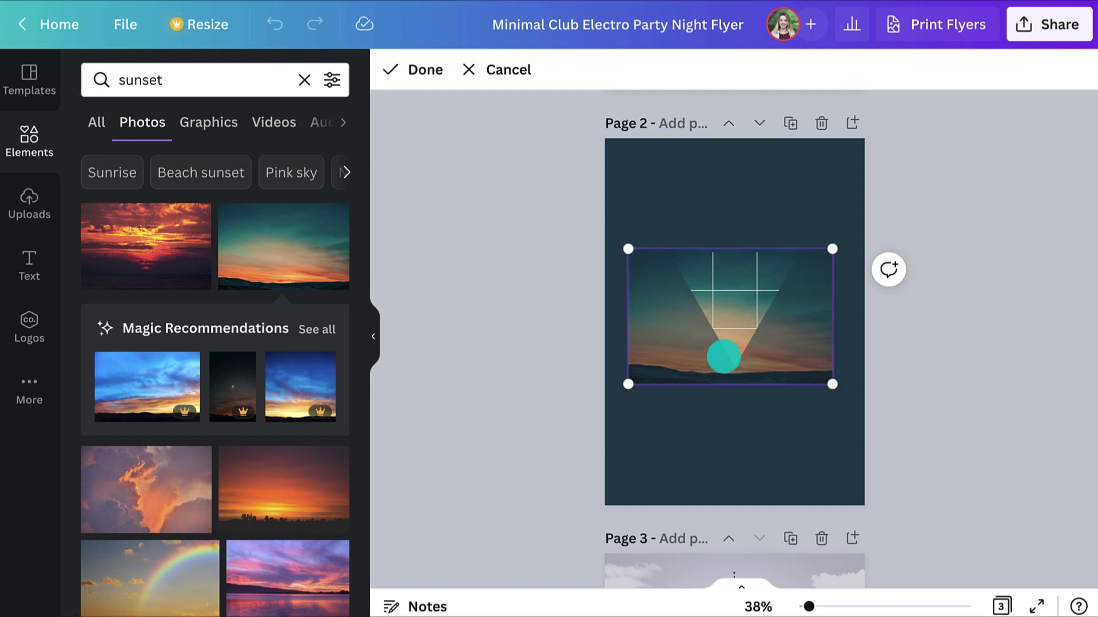
pyautogui.click(438, 80)
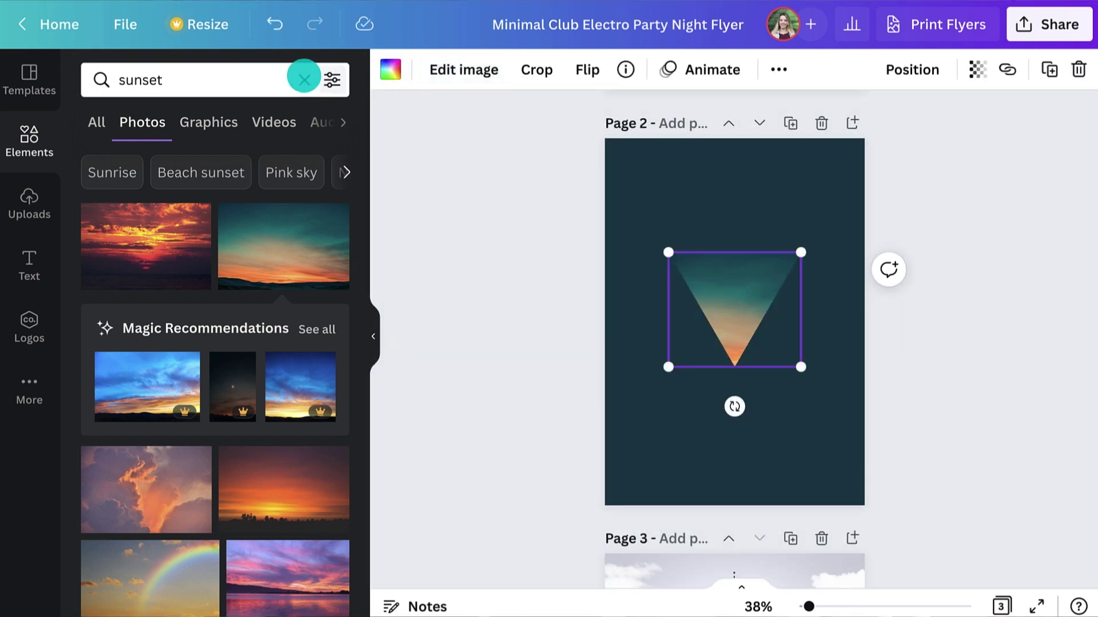
pyautogui.click(304, 79)
# Step: Add a ring frame from the full frames collection to page 2
pyautogui.scroll(-10, 347, 189)
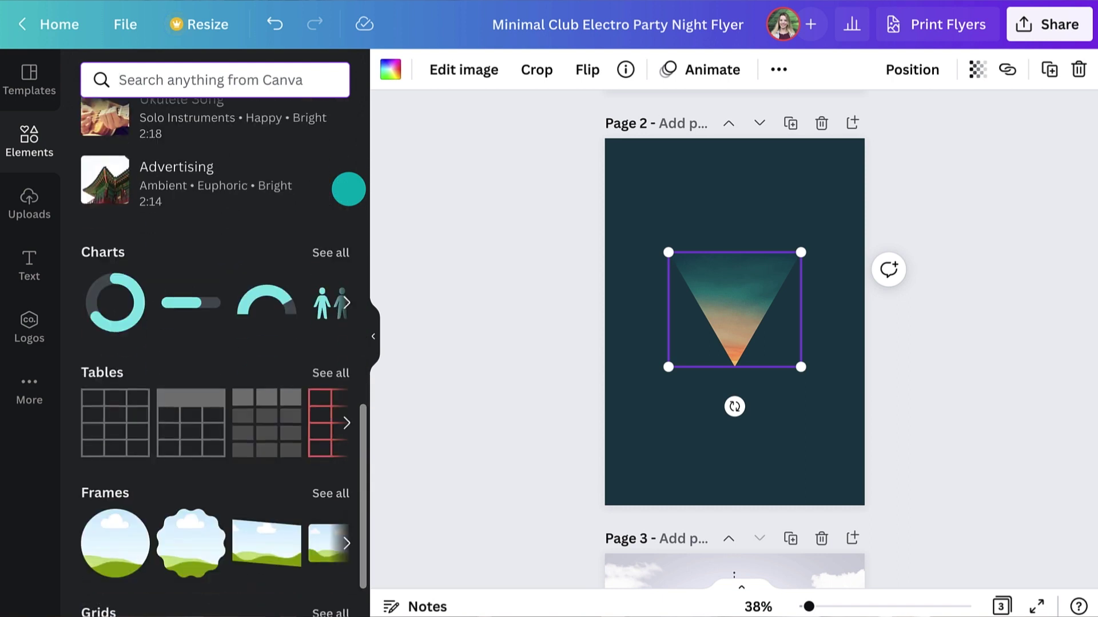
pyautogui.click(326, 385)
pyautogui.scroll(-10, 325, 386)
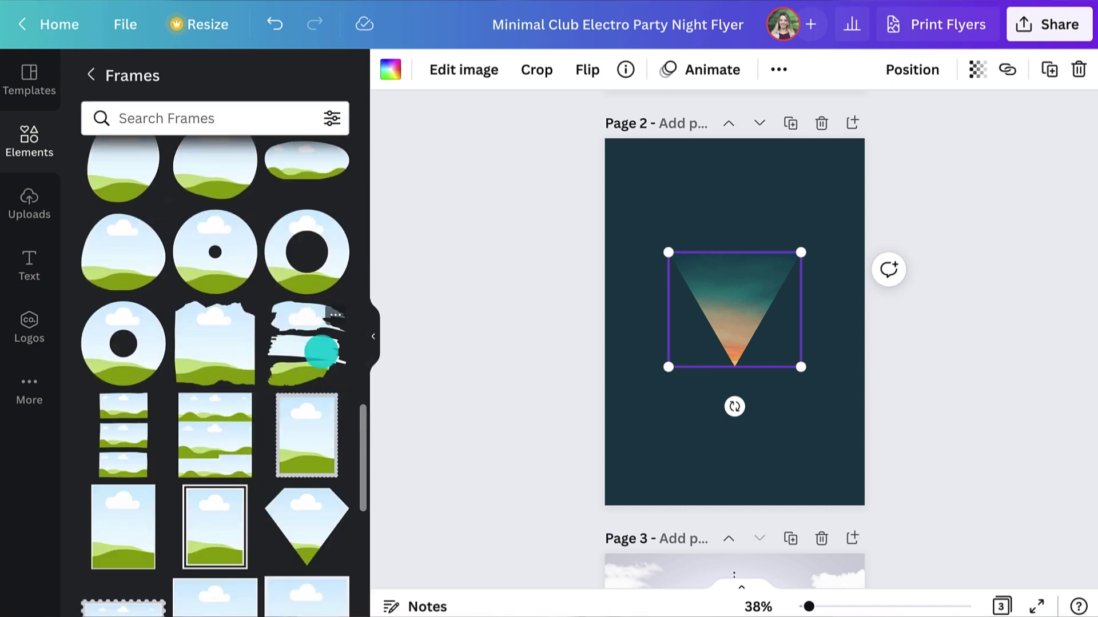
pyautogui.moveTo(311, 269); pyautogui.dragTo(720, 369)
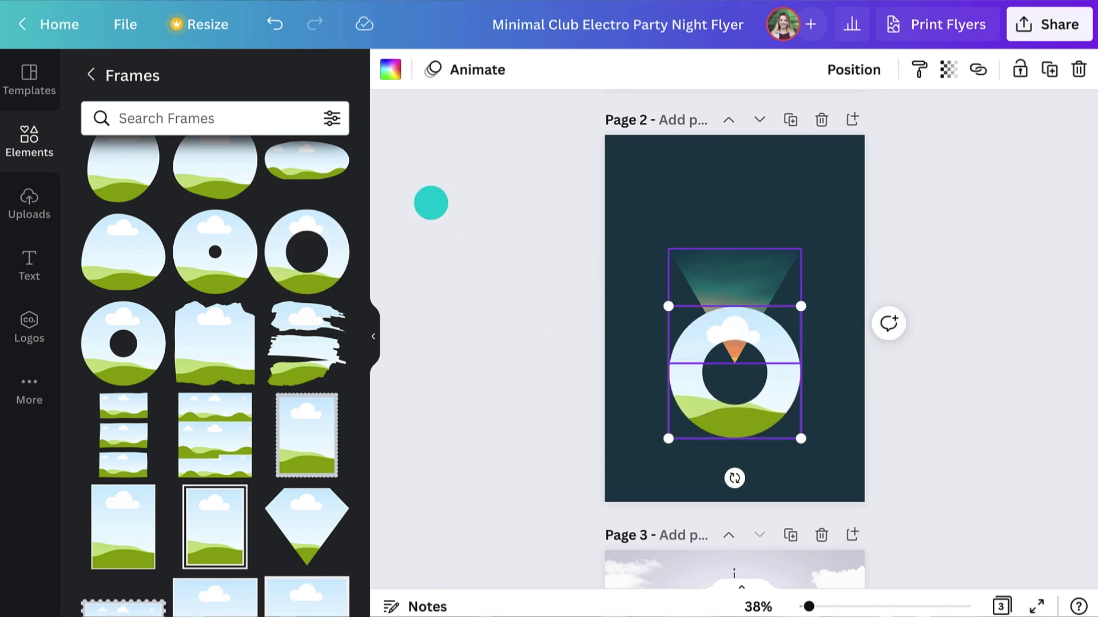
# Step: Search photos for 'night sky' and fill the ring with a starry night-sky photo
pyautogui.click(95, 75)
pyautogui.click(143, 77)
pyautogui.write('night sky')
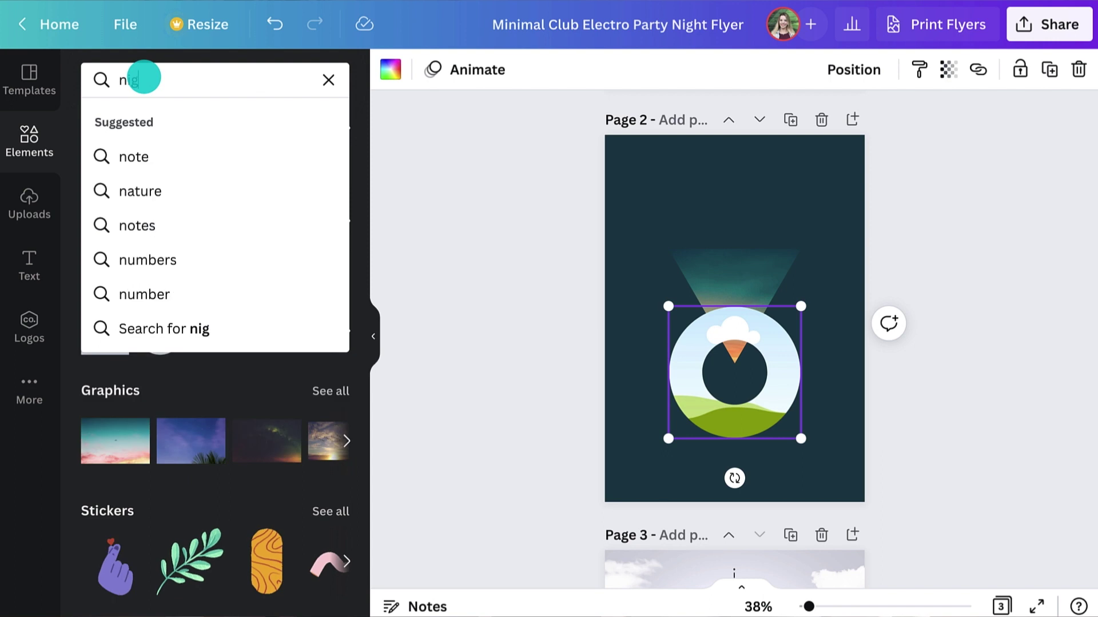
pyautogui.press('Return')
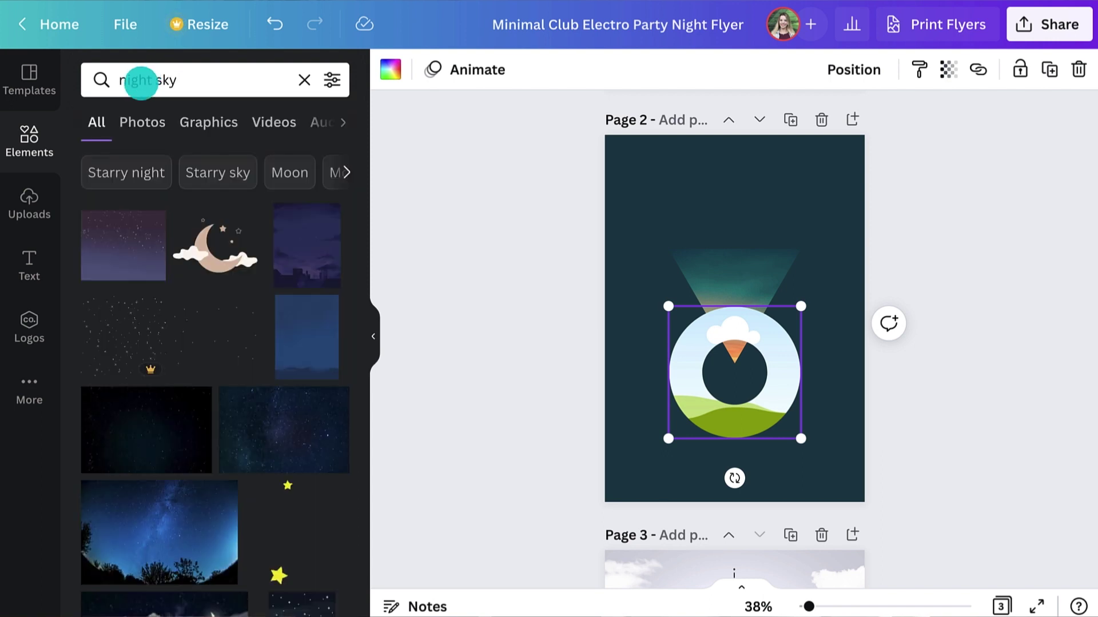
pyautogui.click(127, 120)
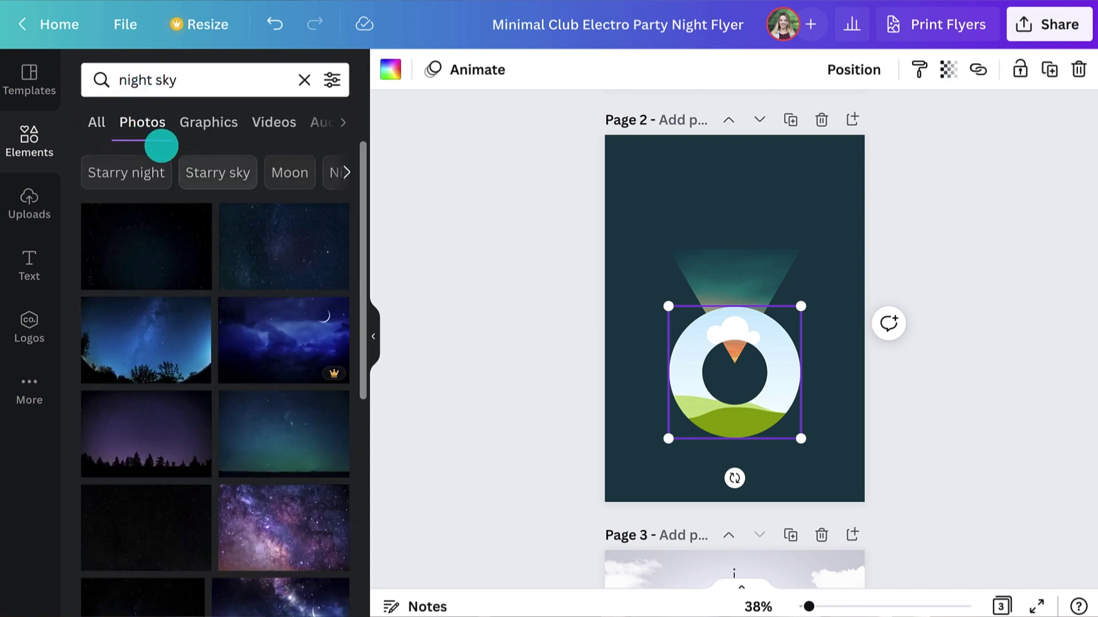
pyautogui.moveTo(256, 223); pyautogui.dragTo(686, 339)
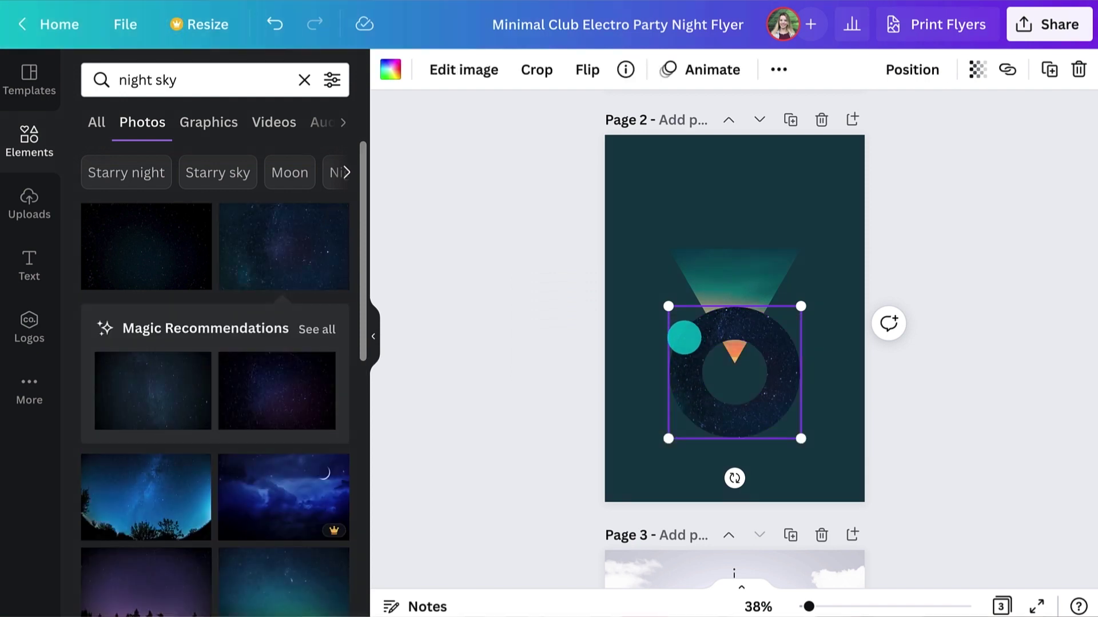
# Step: Place a 3D prism from Lines & Shapes above the sunset triangle on page 2
pyautogui.click(304, 80)
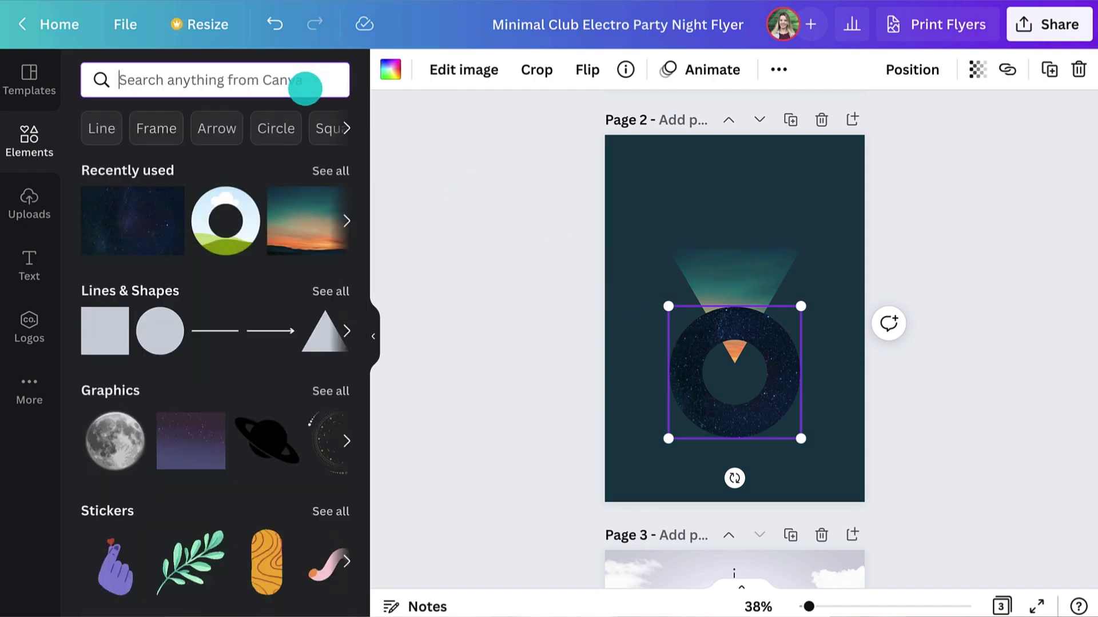
pyautogui.click(336, 291)
pyautogui.scroll(-6, 337, 287)
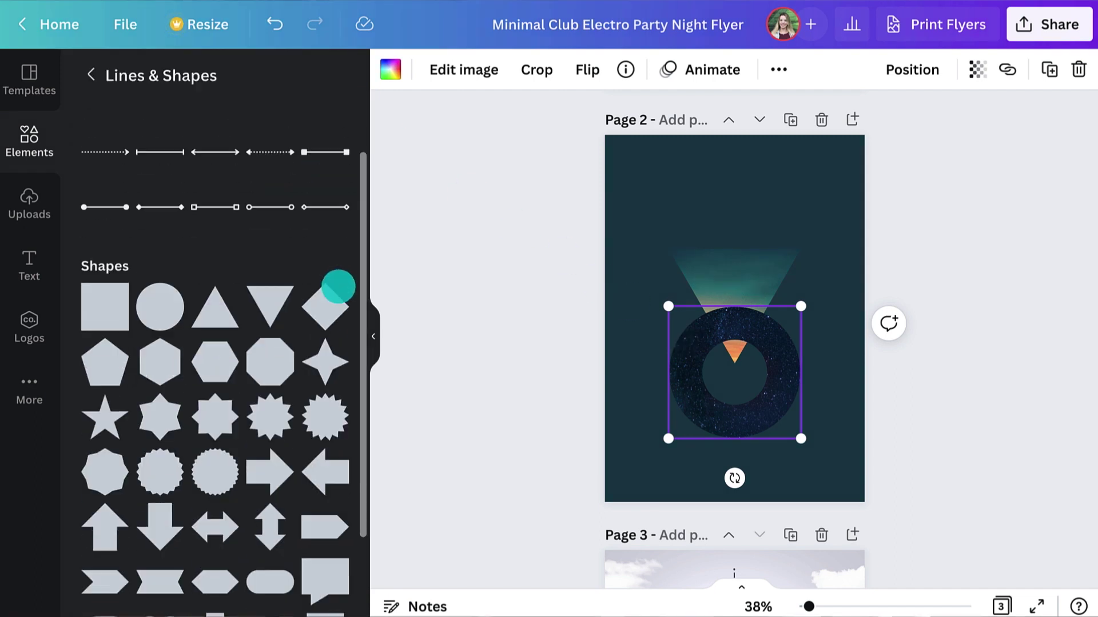
pyautogui.scroll(-8, 337, 287)
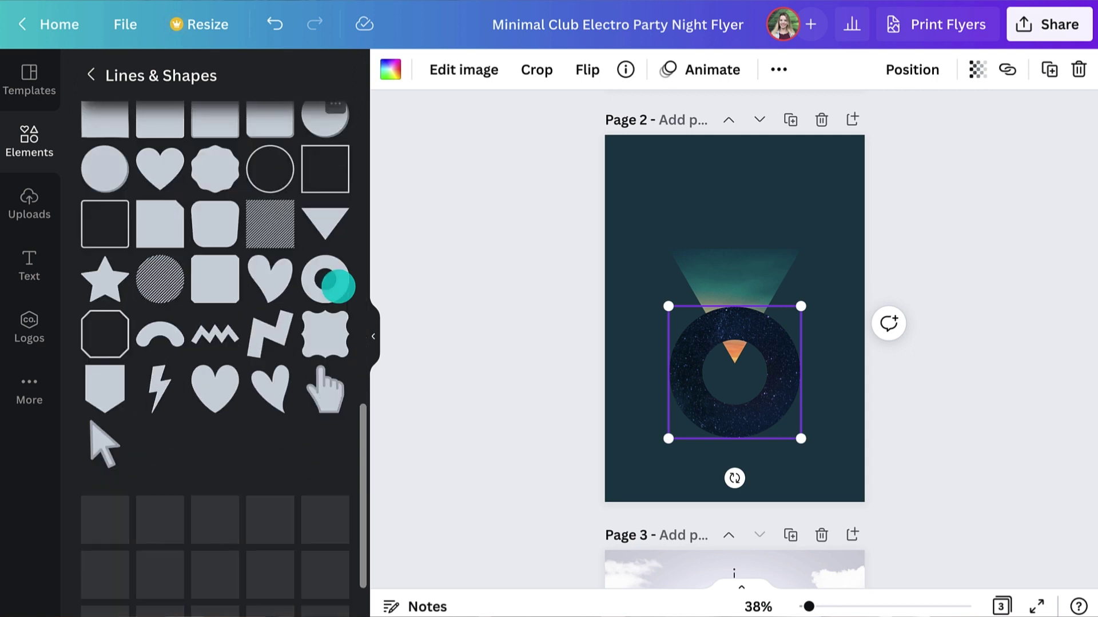
pyautogui.scroll(-8, 338, 287)
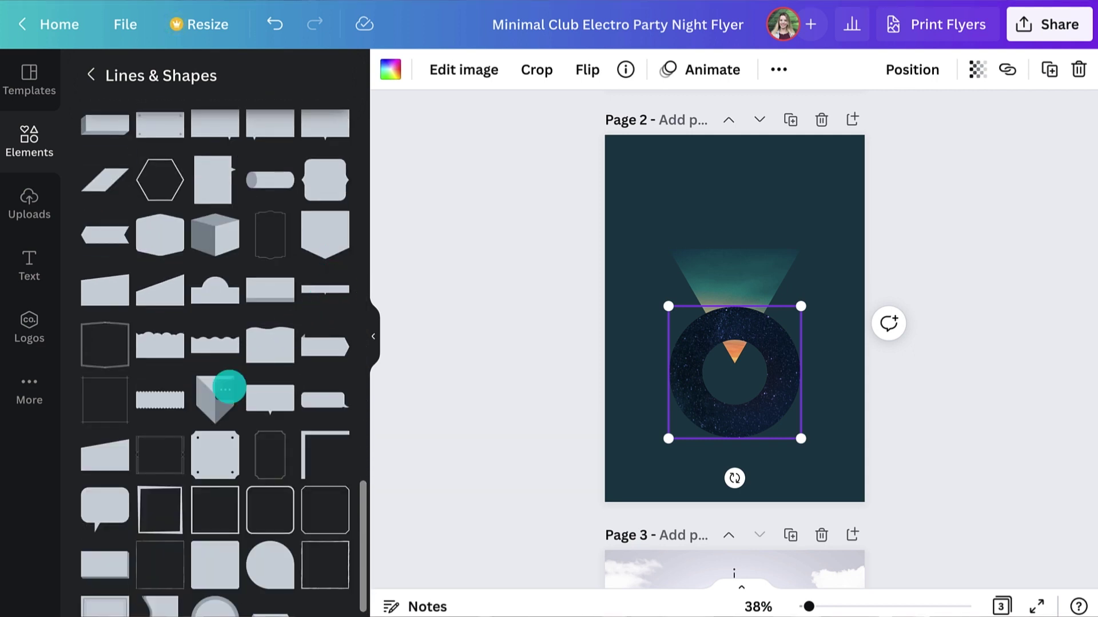
pyautogui.moveTo(228, 388); pyautogui.dragTo(731, 238)
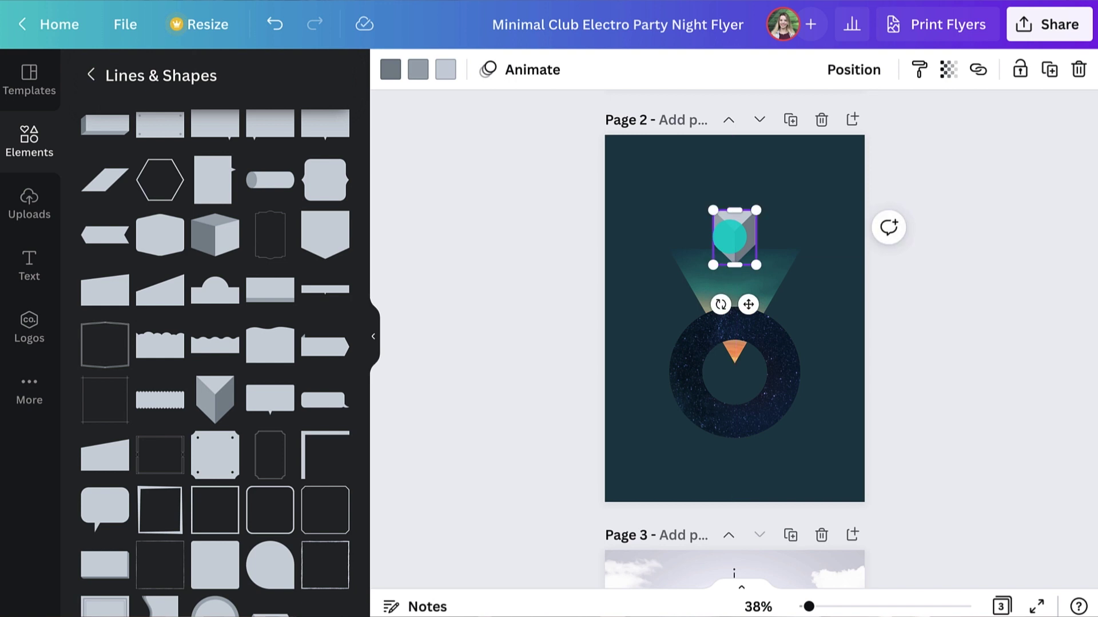
# Step: Recolour the prism's faces dark teal, dark teal and light grey from Document Colors
pyautogui.click(392, 69)
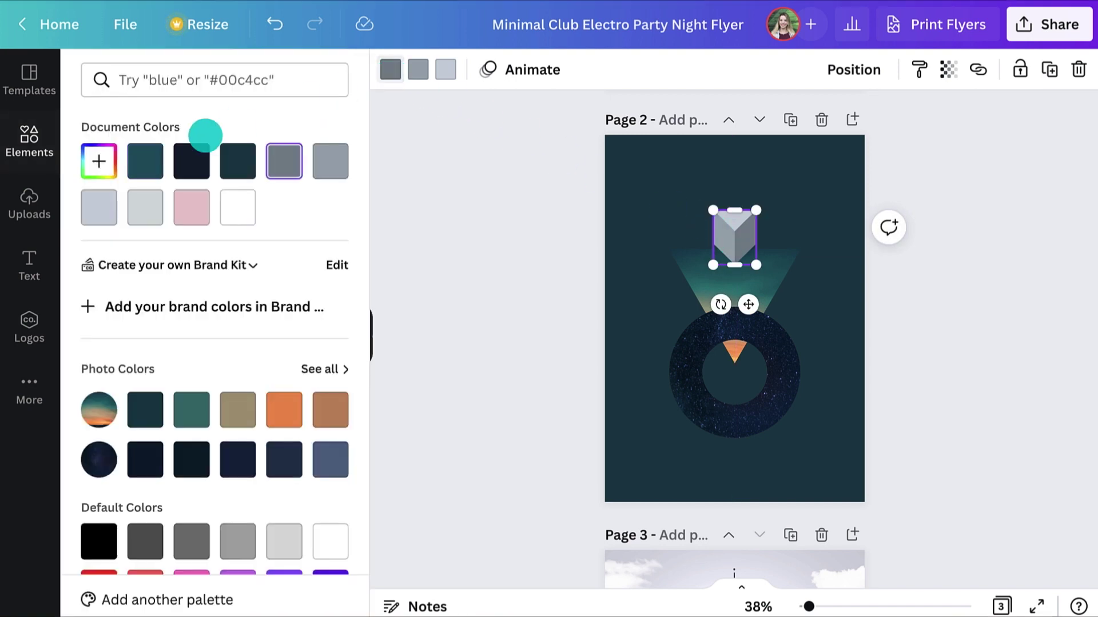
pyautogui.click(161, 151)
pyautogui.click(417, 69)
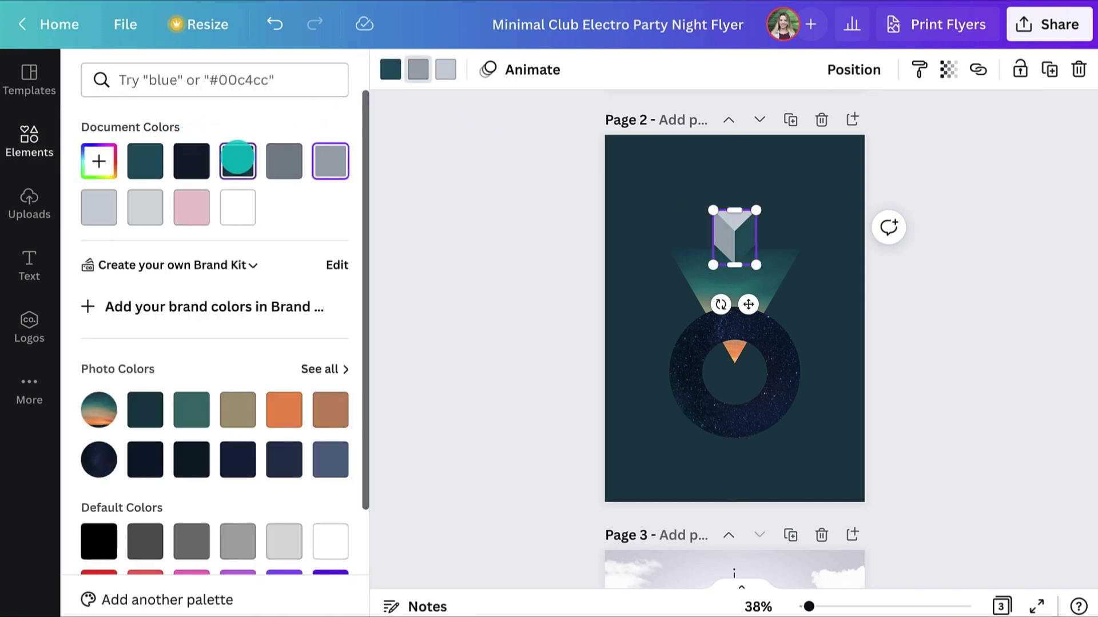
pyautogui.click(237, 160)
pyautogui.click(152, 205)
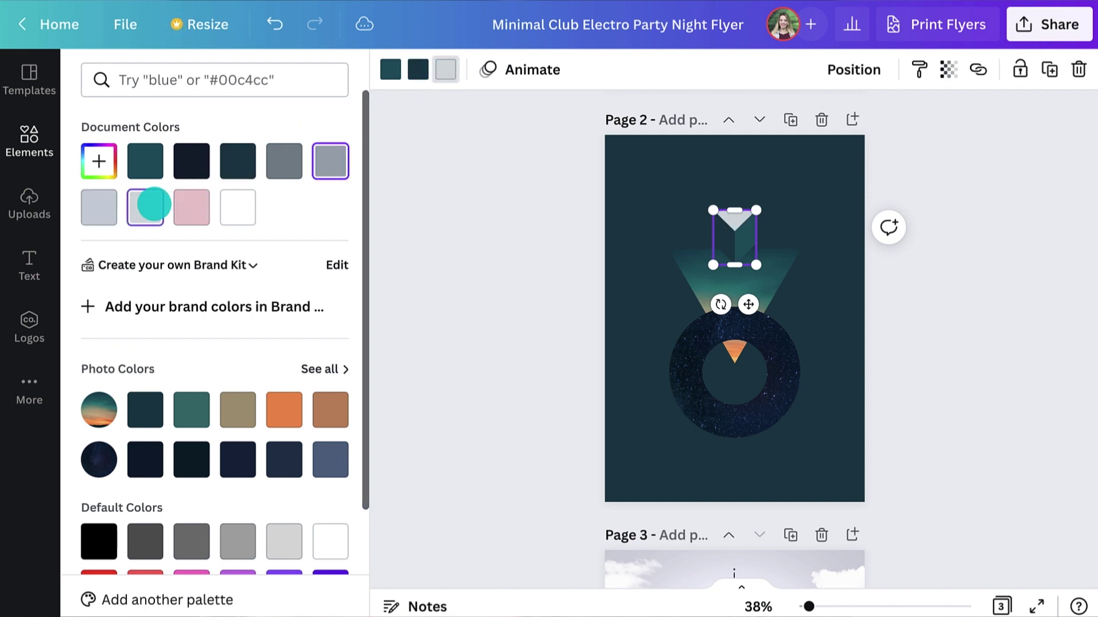
pyautogui.moveTo(644, 216); pyautogui.dragTo(781, 372)
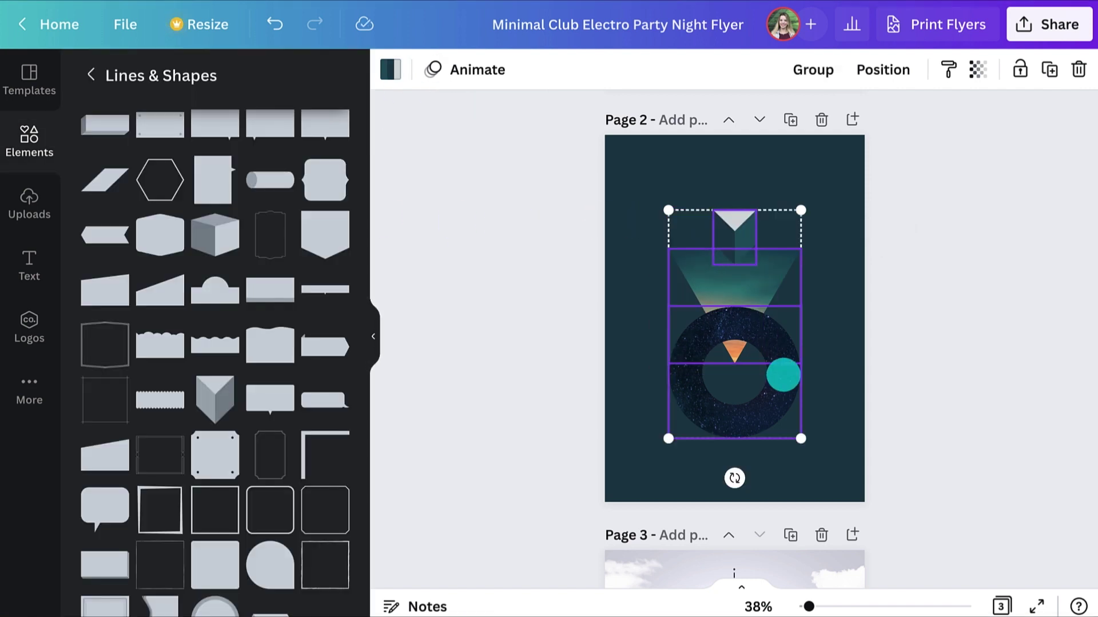
pyautogui.scroll(5, 590, 345)
# Step: Copy the BUY TICKETS AT REALLYGREATSITE.COM text box from page 1 and paste it onto page 2
pyautogui.click(715, 312)
pyautogui.hotkey('ctrl', 'c')
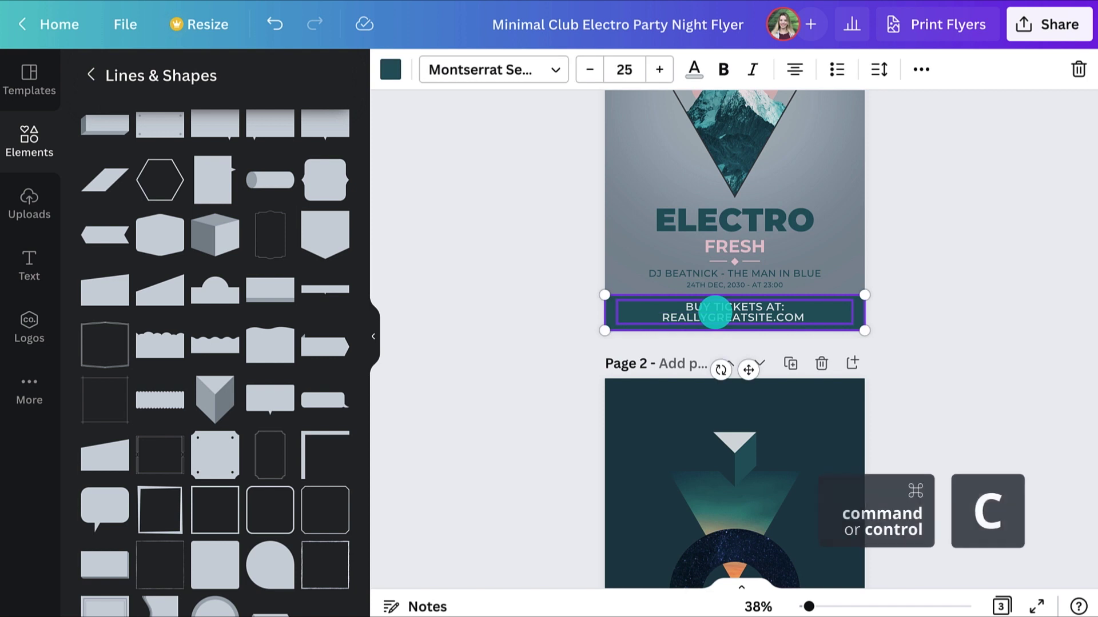
pyautogui.scroll(-5, 714, 312)
pyautogui.click(728, 324)
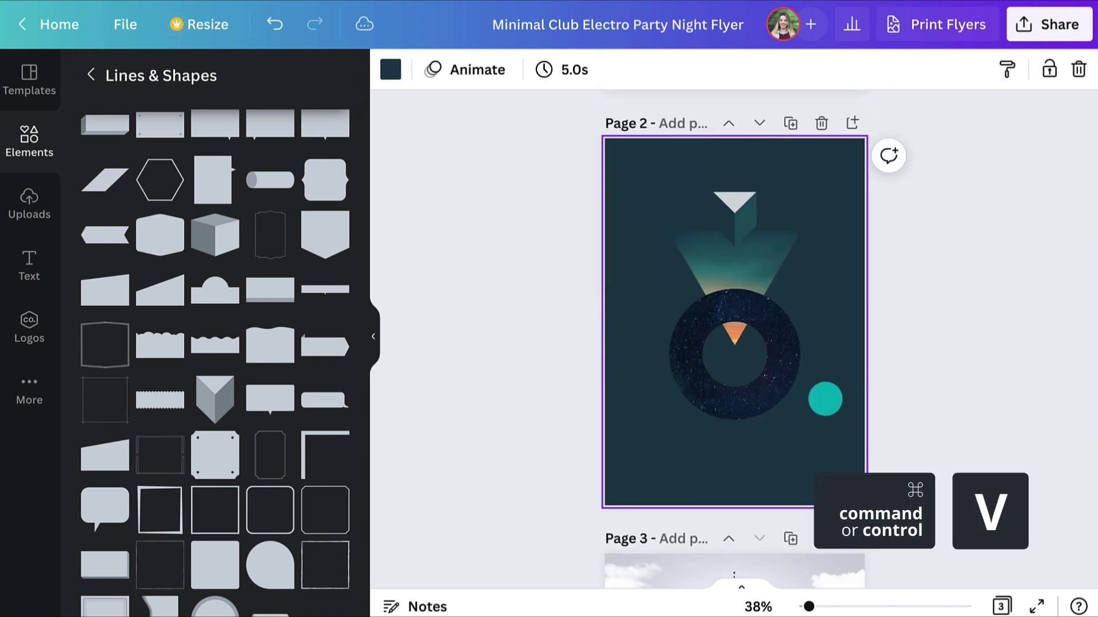
pyautogui.hotkey('ctrl', 'v')
pyautogui.press('Escape')
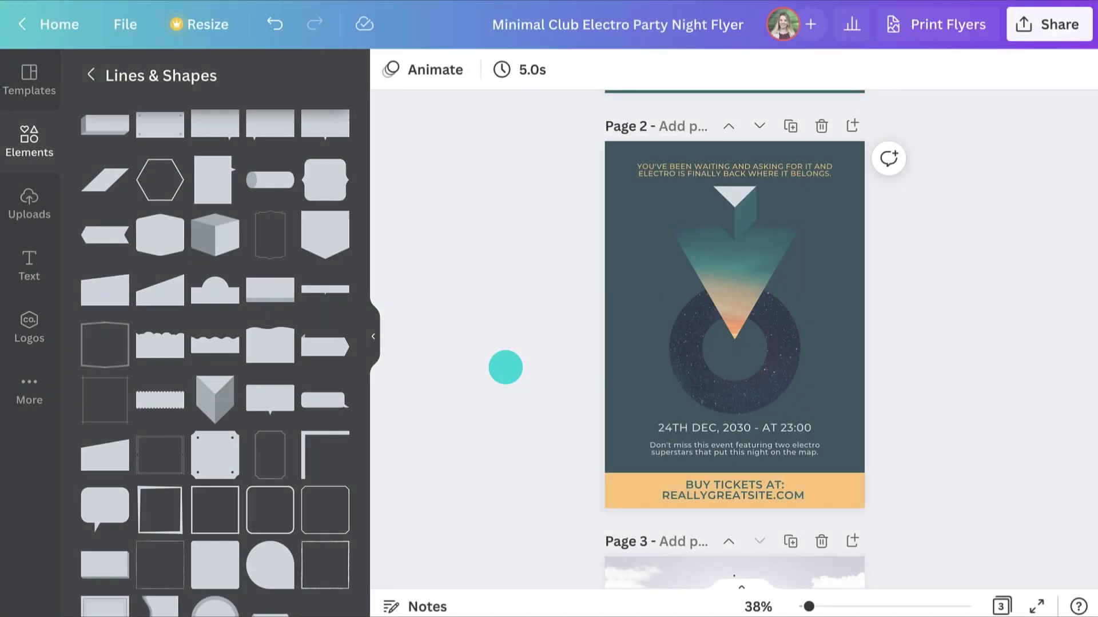
pyautogui.click(373, 352)
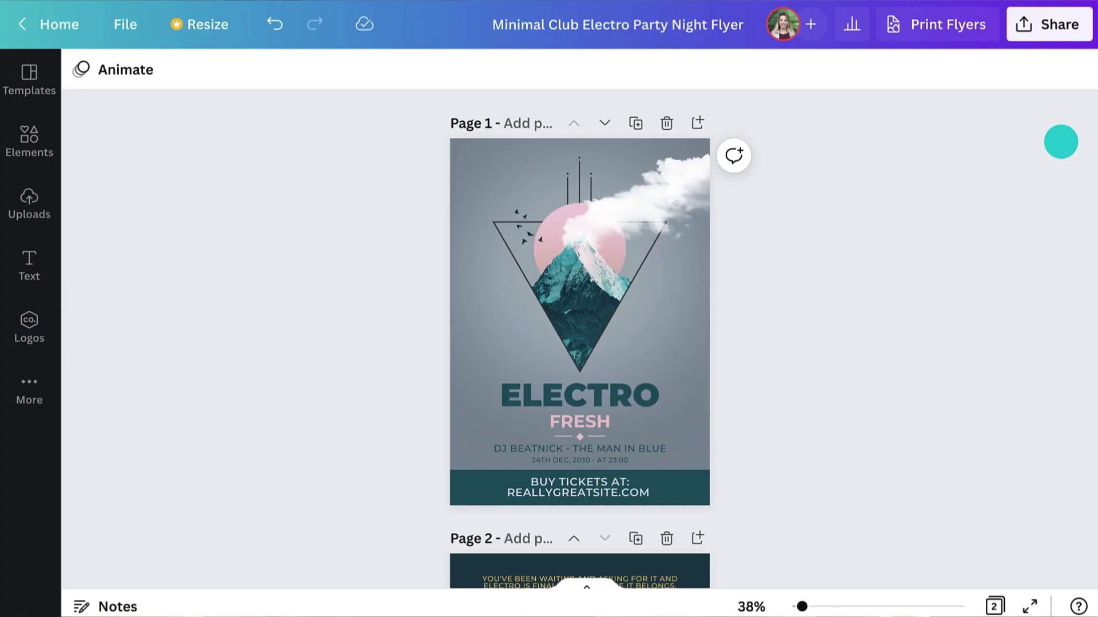
# Step: Invite a collaborator by e-mail with 'Can edit' permission and send the share invitation
pyautogui.click(1062, 30)
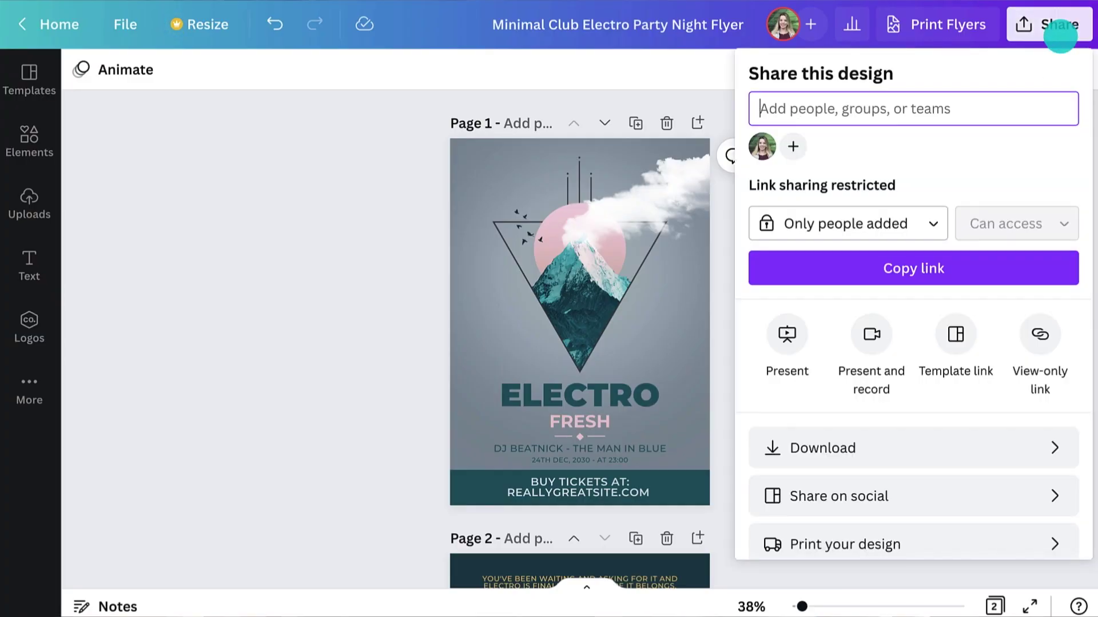
pyautogui.write('name@email.com')
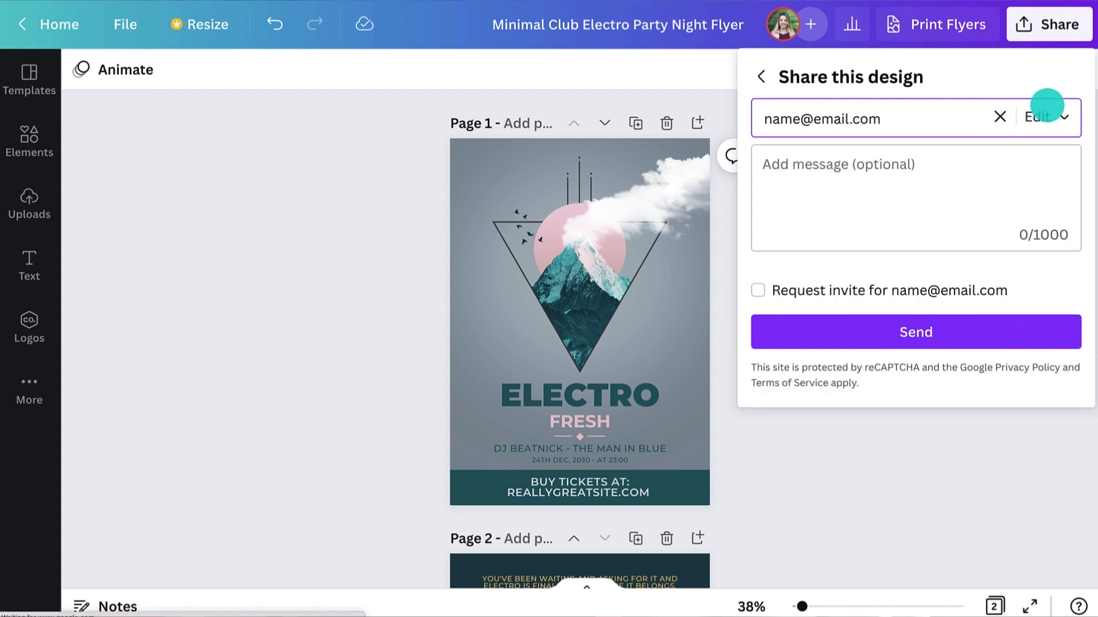
pyautogui.click(1051, 114)
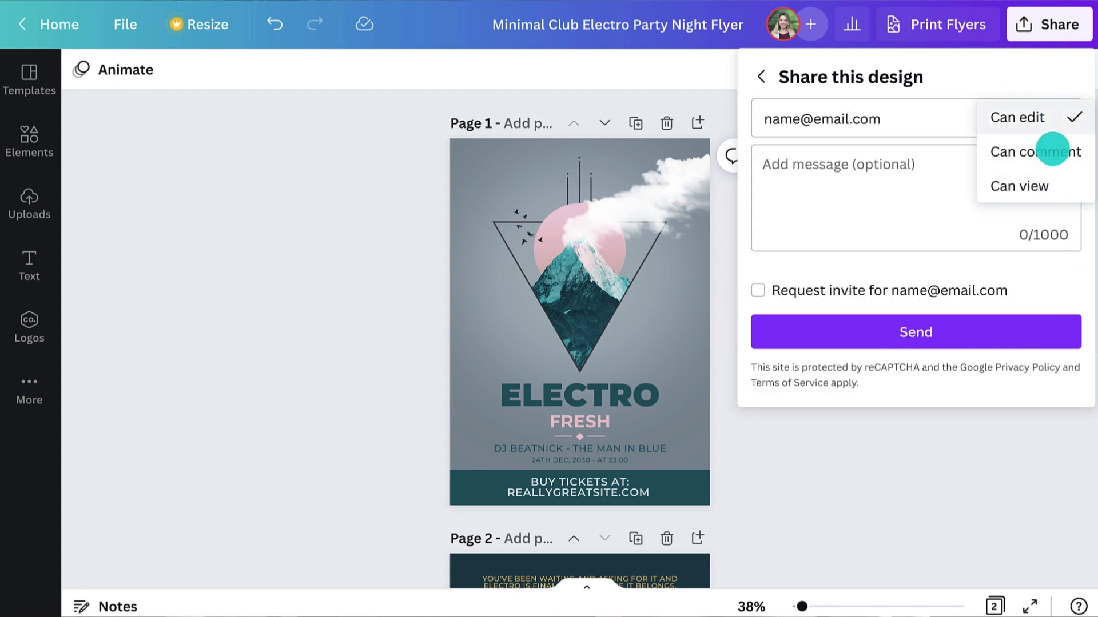
pyautogui.click(1055, 118)
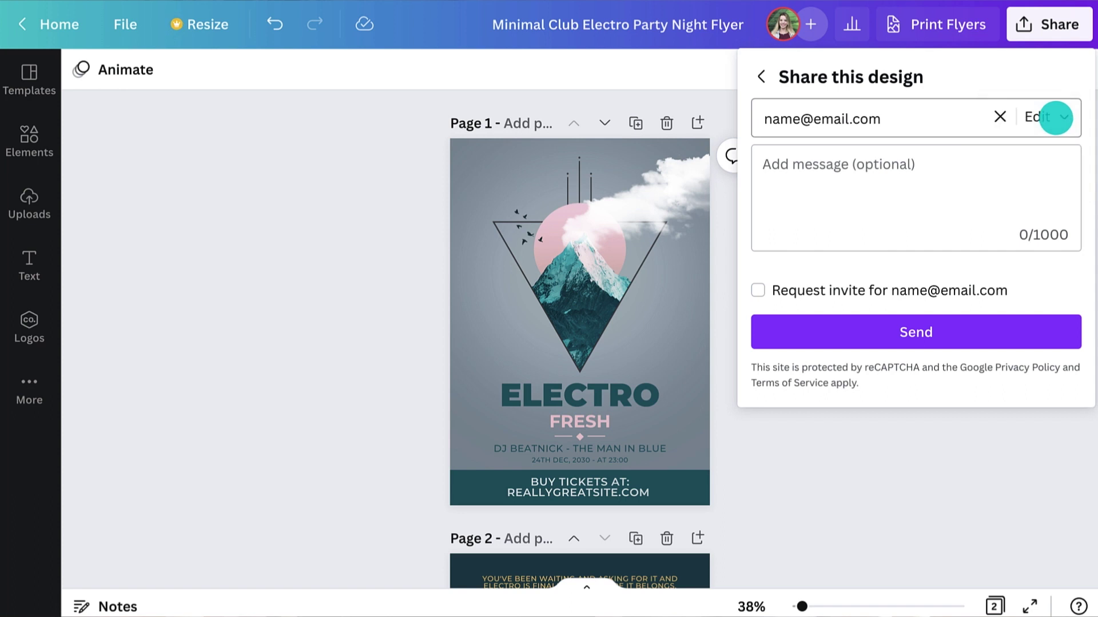
pyautogui.click(1015, 328)
pyautogui.press('Escape')
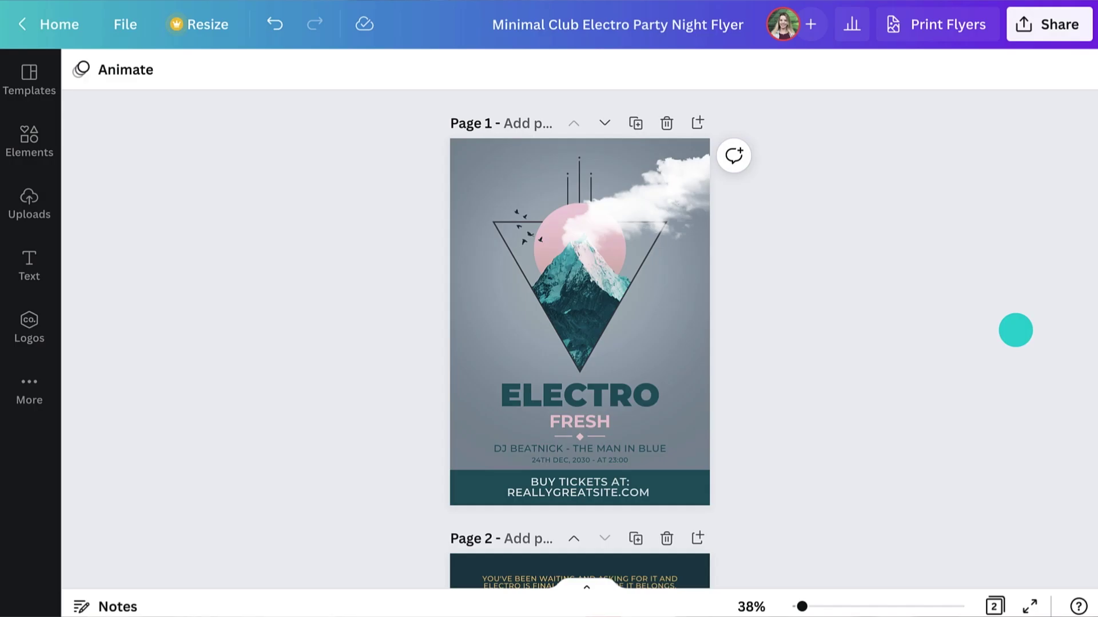
# Step: Set the flyer print order to gloss finish and 100 copies
pyautogui.click(949, 39)
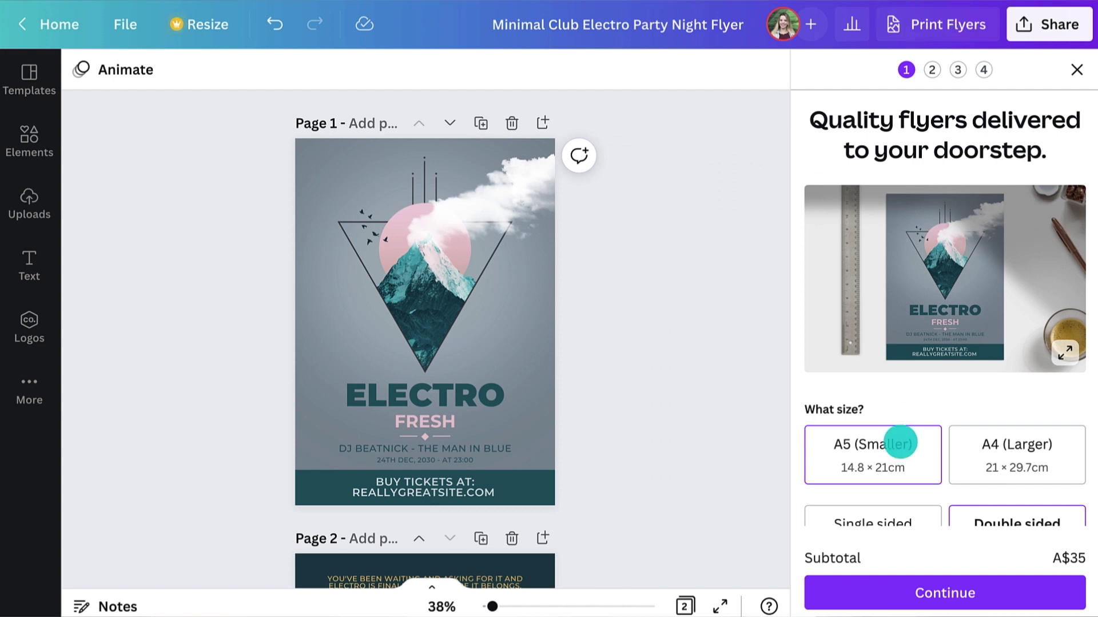
pyautogui.scroll(-5, 899, 440)
pyautogui.click(972, 425)
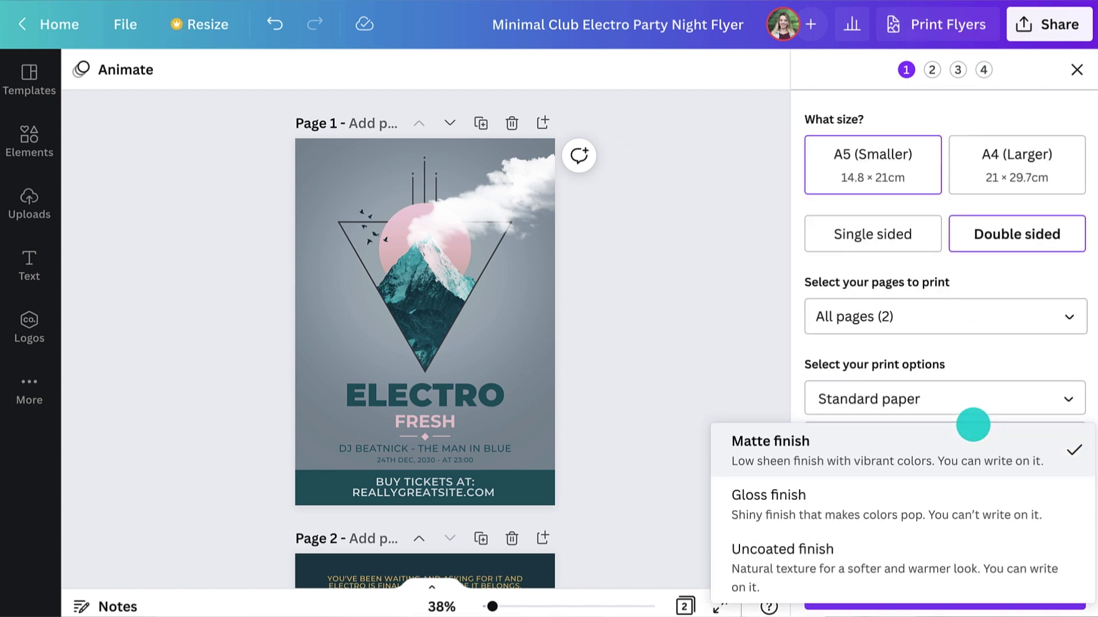
pyautogui.click(919, 490)
pyautogui.click(928, 482)
pyautogui.click(933, 544)
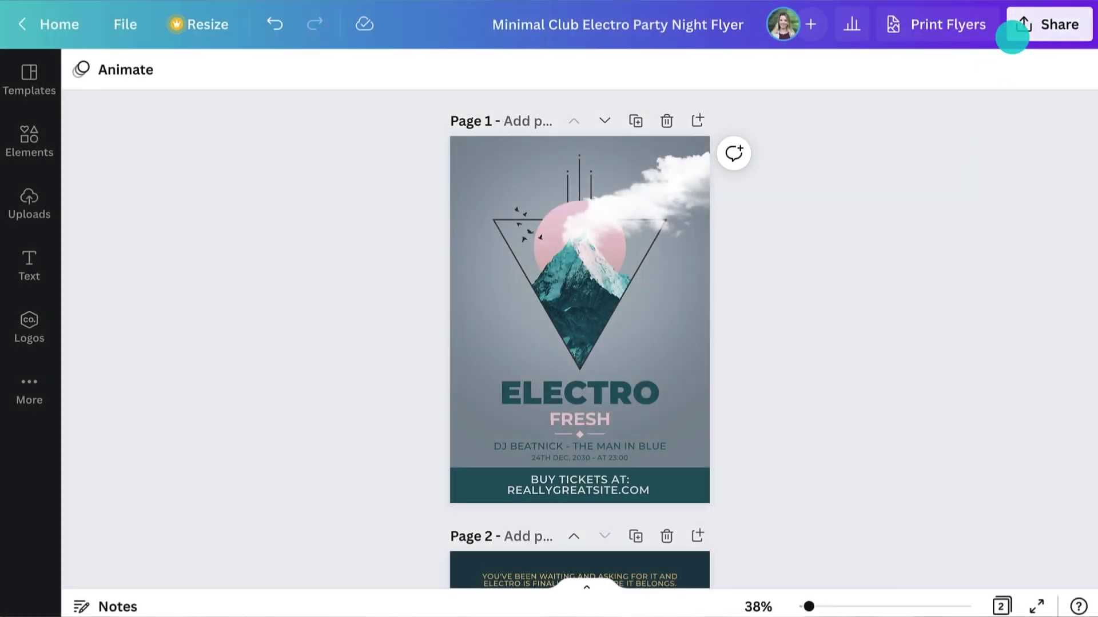
# Step: Download both flyer pages as a PDF Print file
pyautogui.click(1012, 36)
pyautogui.click(1048, 443)
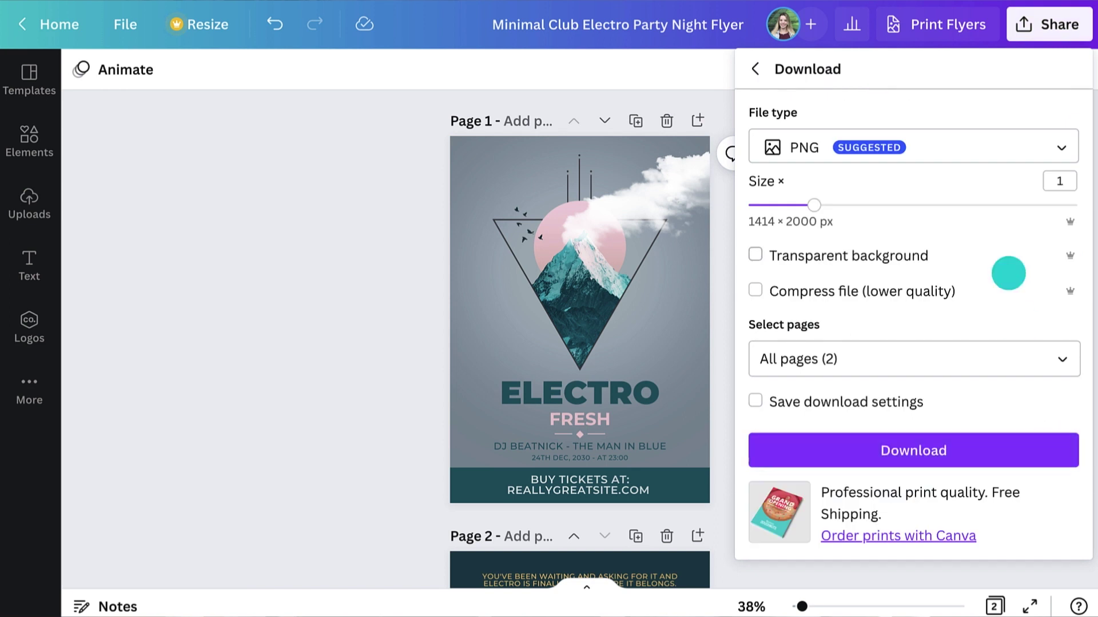
pyautogui.click(980, 150)
pyautogui.click(918, 297)
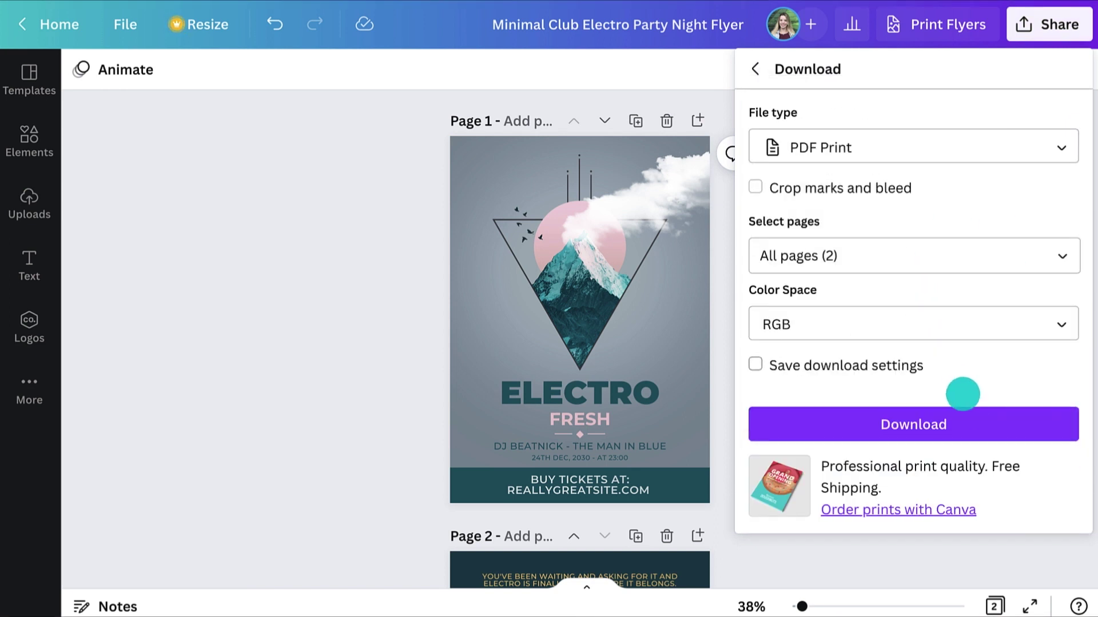
pyautogui.click(971, 415)
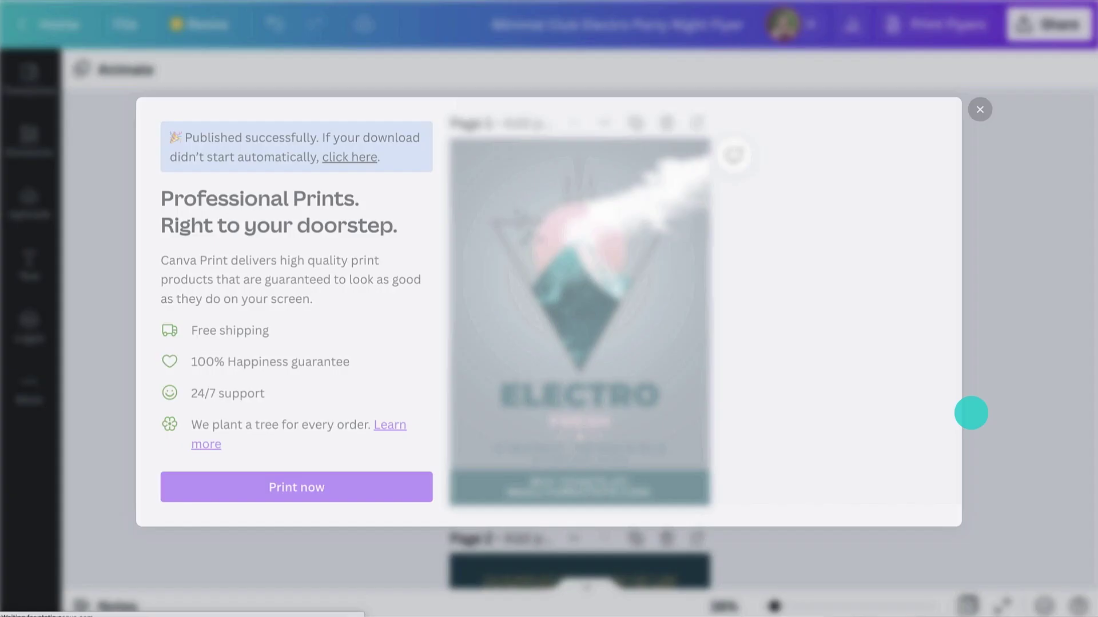